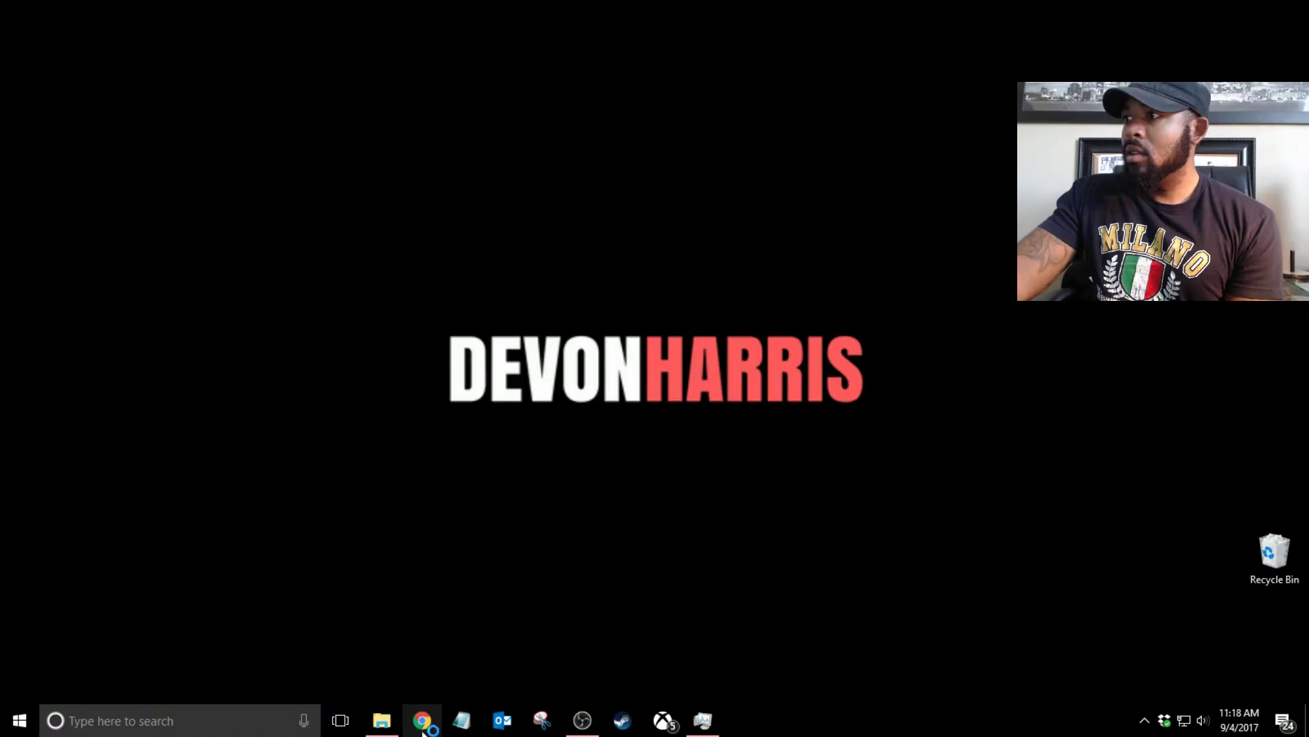
# - Launch Google Chrome on a new tab from the taskbar
pyautogui.click(423, 720)
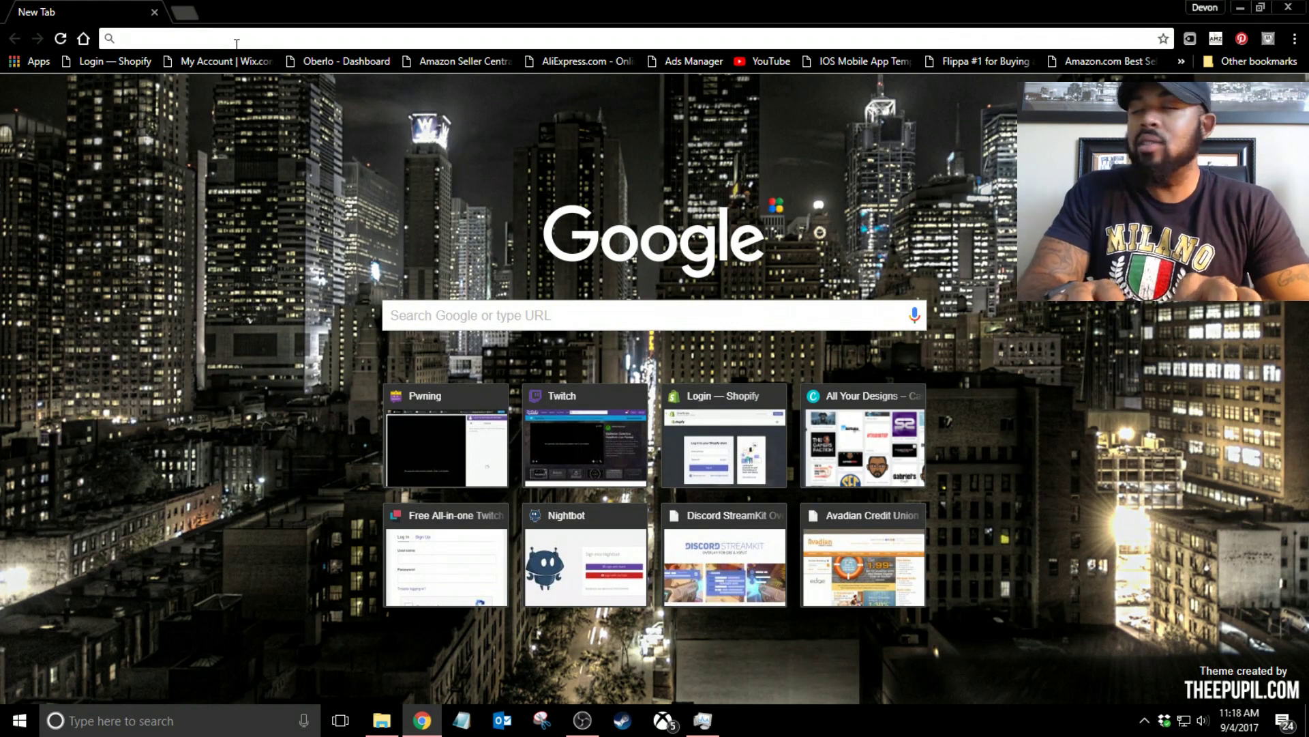
# - Search the web for 'nightbot', open the Nightbot website and go to its login page
pyautogui.write('nightbot')
pyautogui.press('Return')
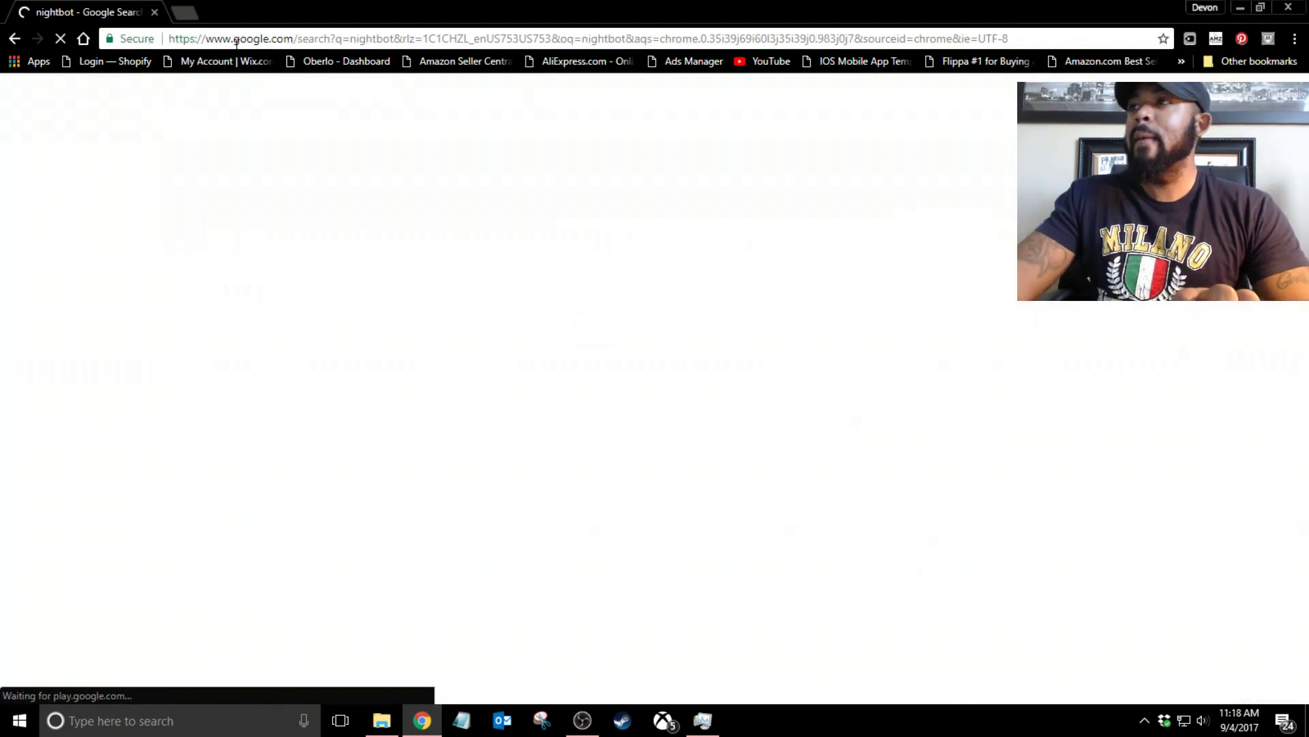
pyautogui.click(226, 227)
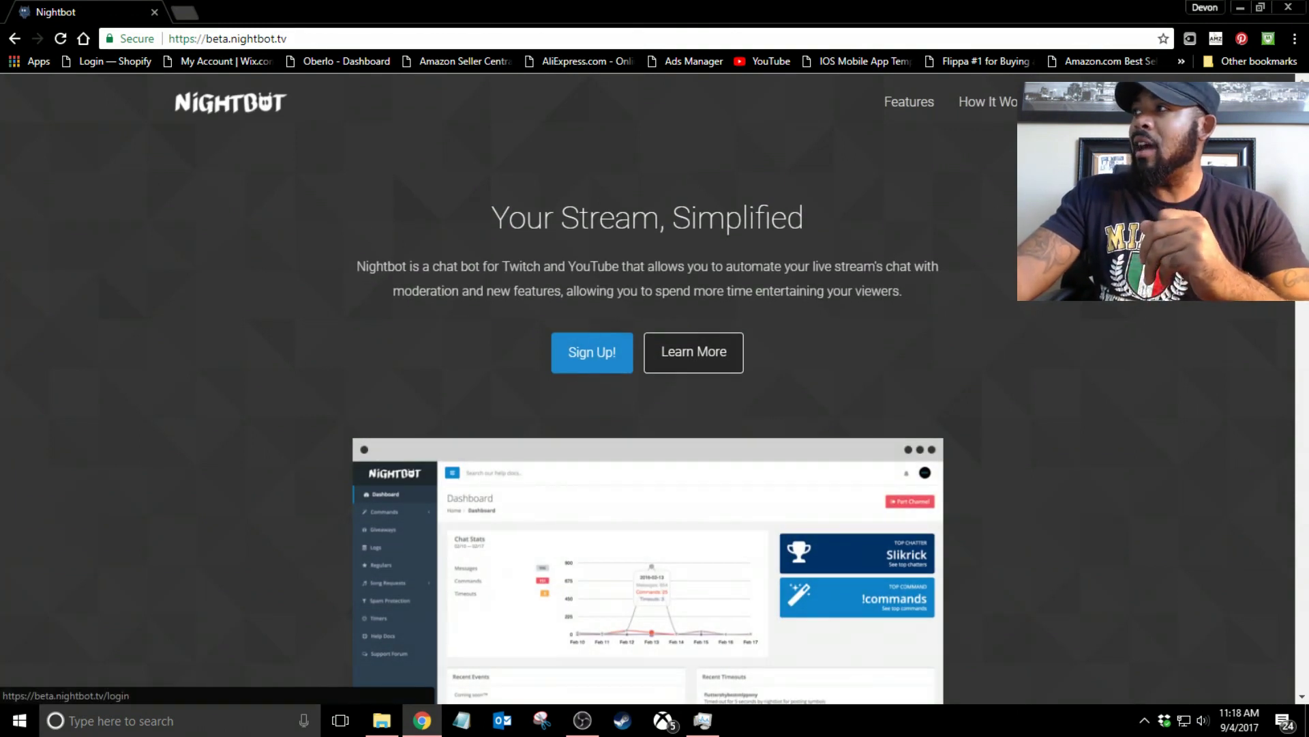
pyautogui.click(1085, 102)
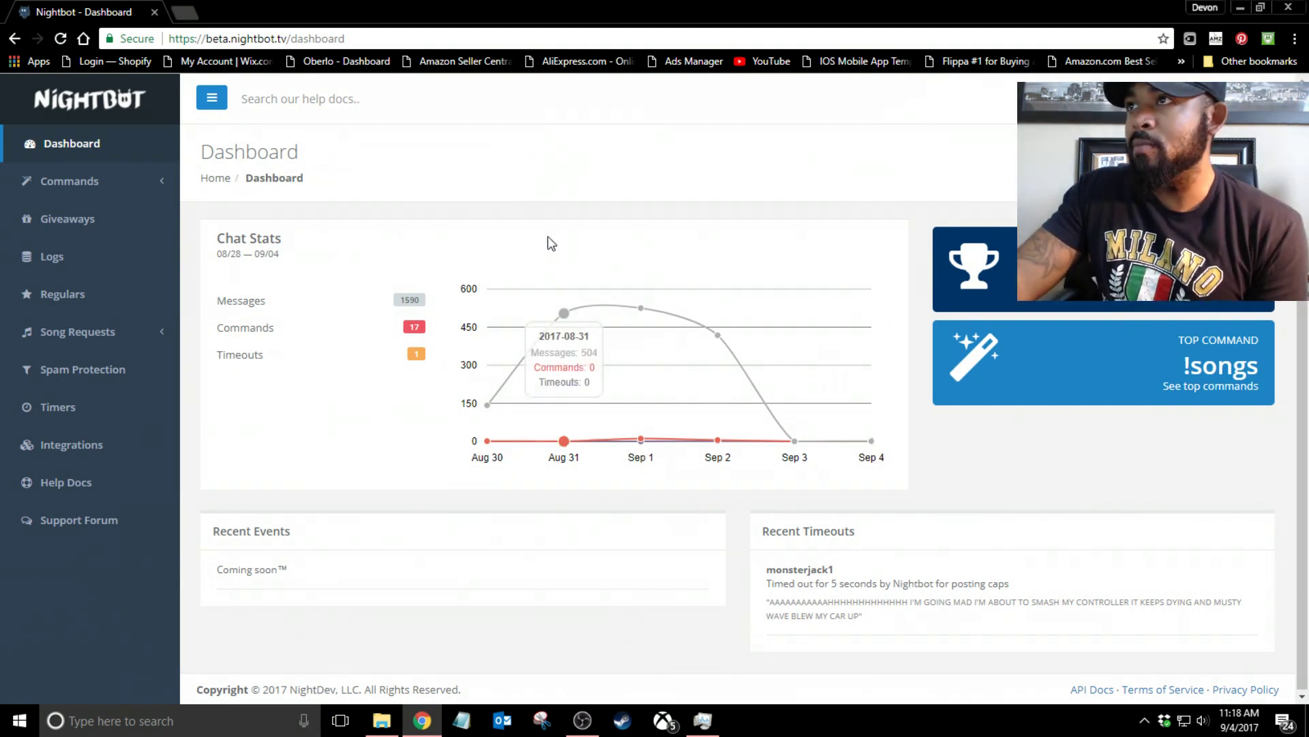
# - Browse the Custom and Default command lists, then open the Giveaways page
pyautogui.click(92, 179)
pyautogui.click(75, 229)
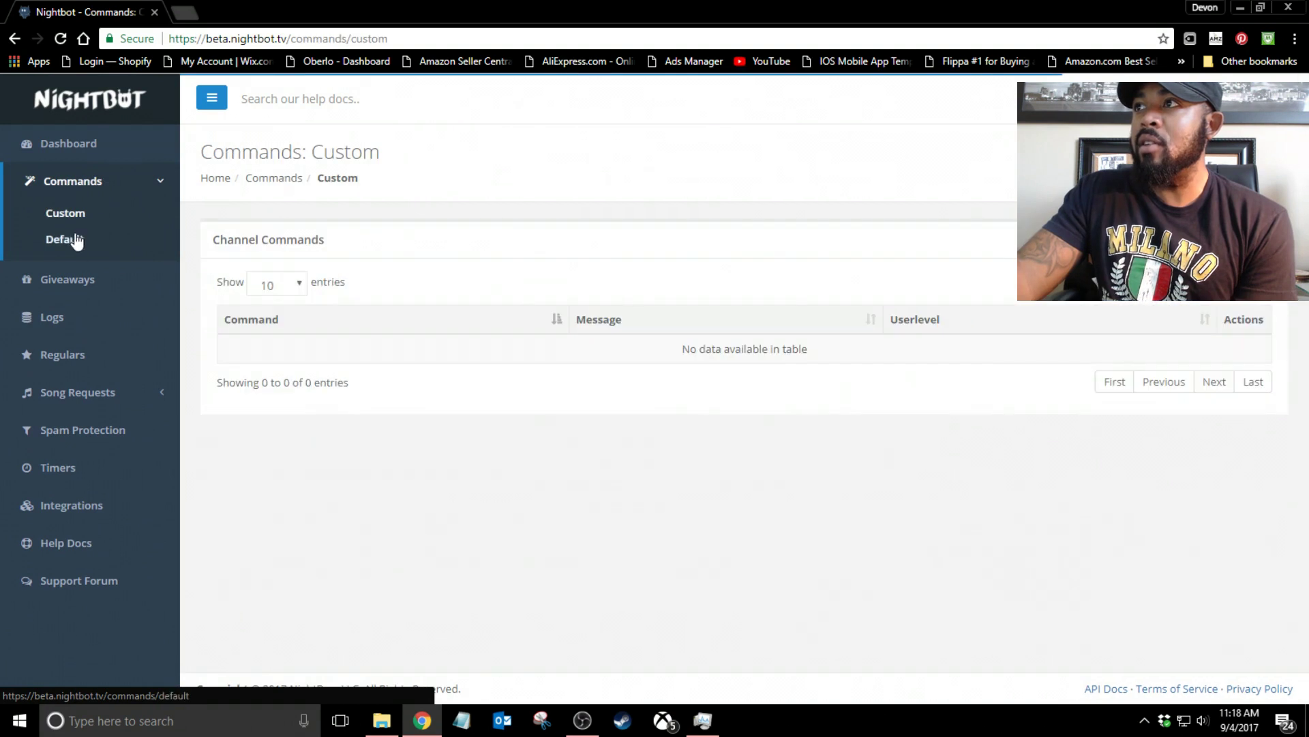
pyautogui.click(84, 242)
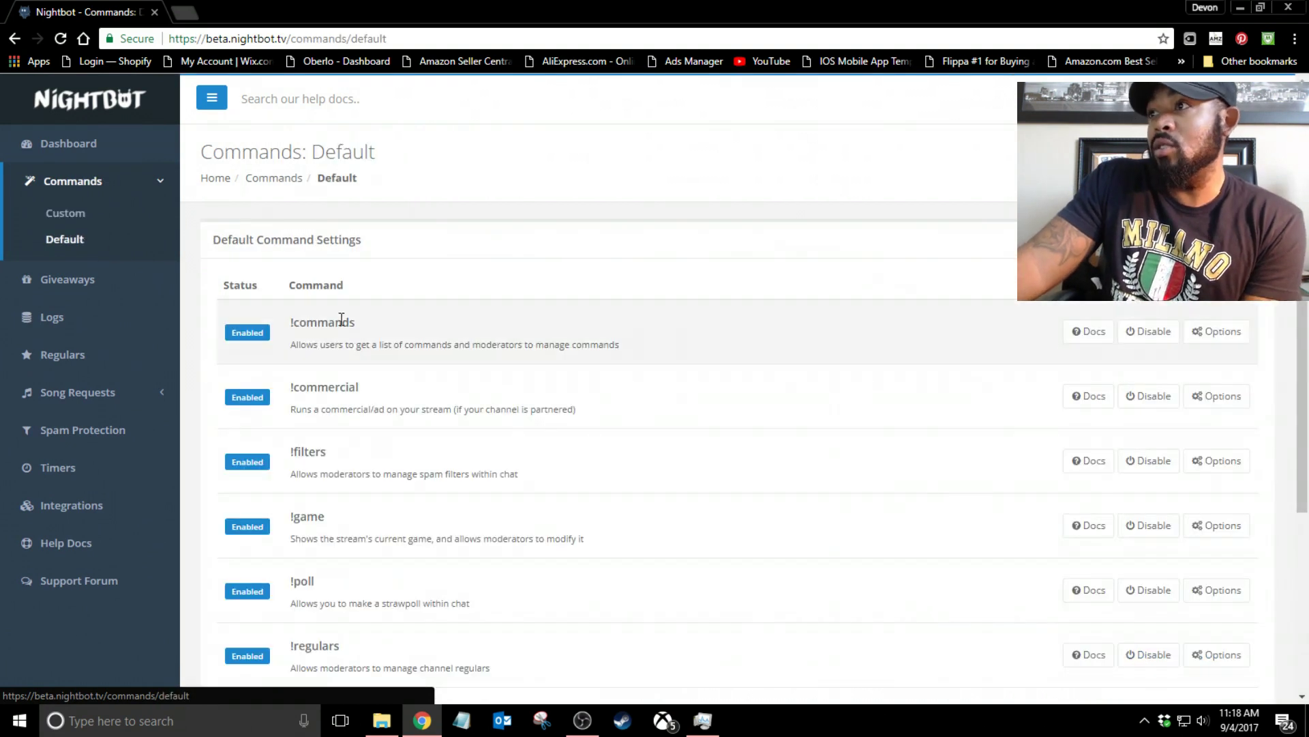
pyautogui.scroll(-1, 344, 315)
pyautogui.scroll(1, 316, 327)
pyautogui.scroll(1, 316, 326)
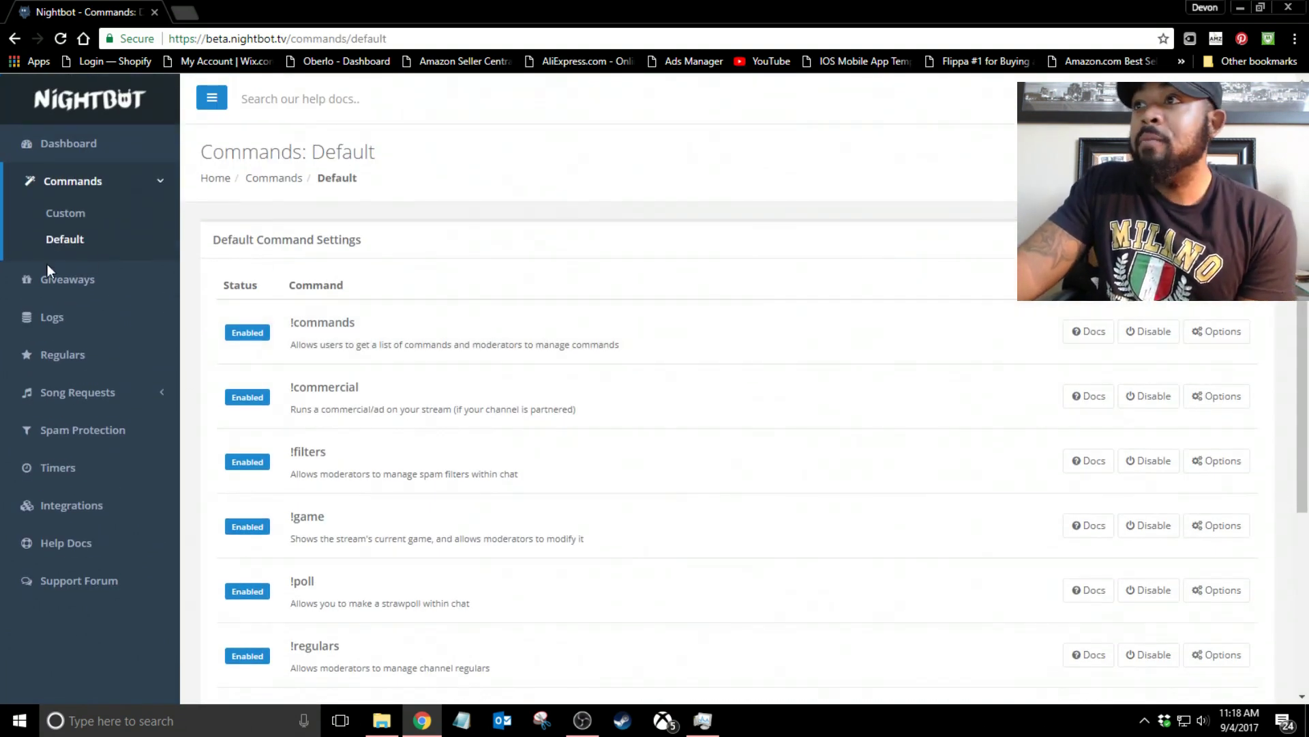
pyautogui.click(51, 275)
# - Review the chat logs, then pause the currently playing song on the AutoDJ page
pyautogui.click(86, 257)
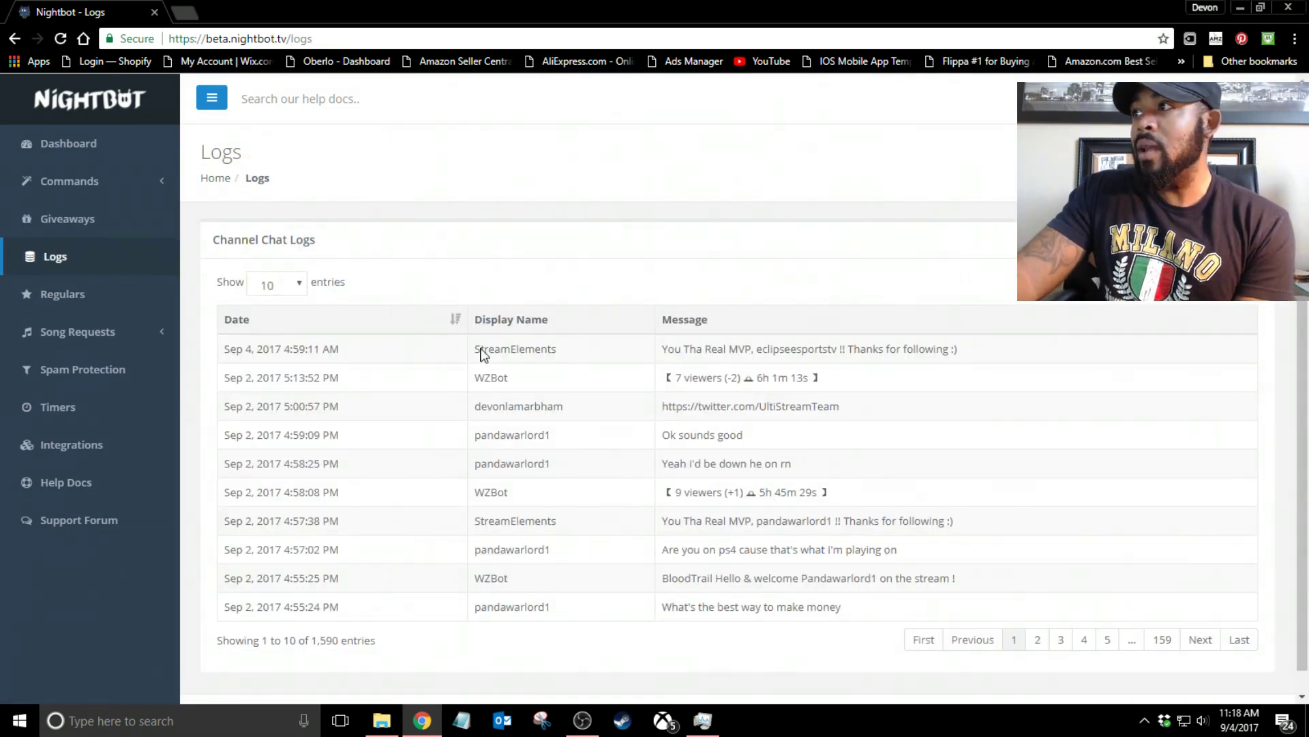
pyautogui.scroll(-1, 501, 351)
pyautogui.scroll(1, 501, 352)
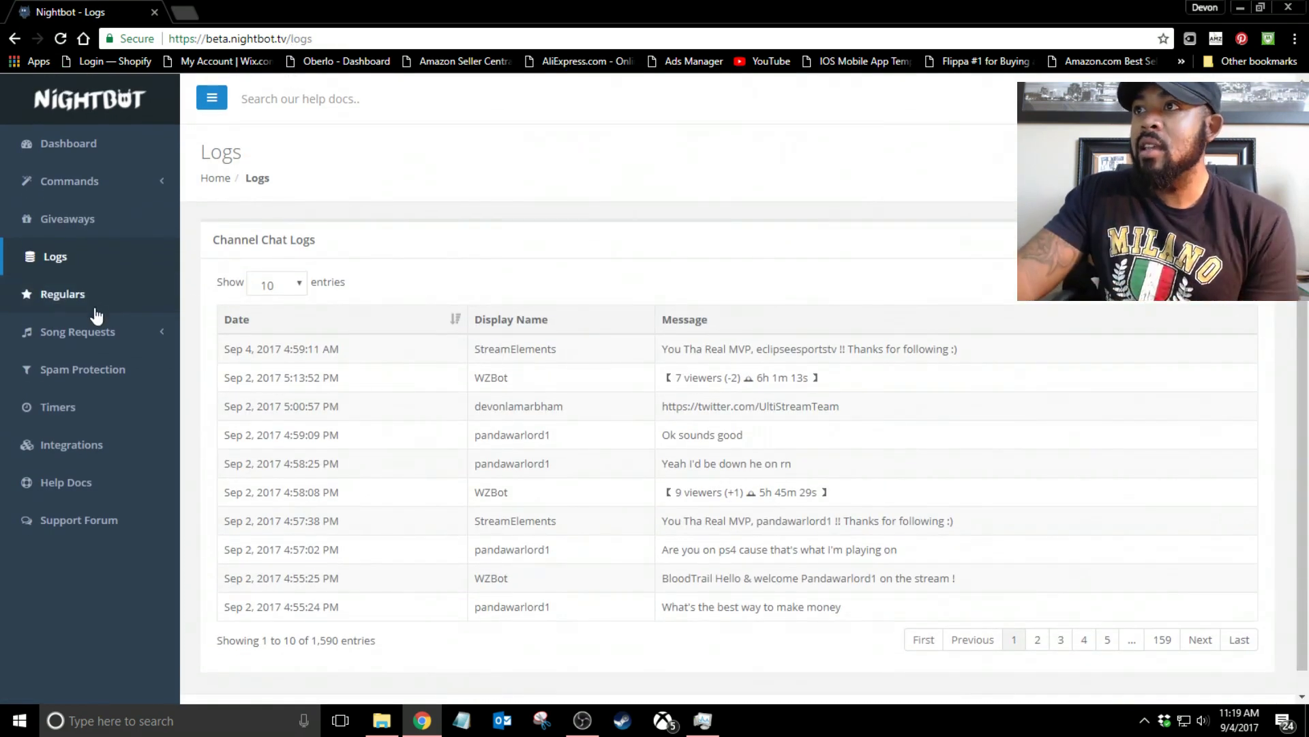
pyautogui.click(81, 332)
pyautogui.click(96, 367)
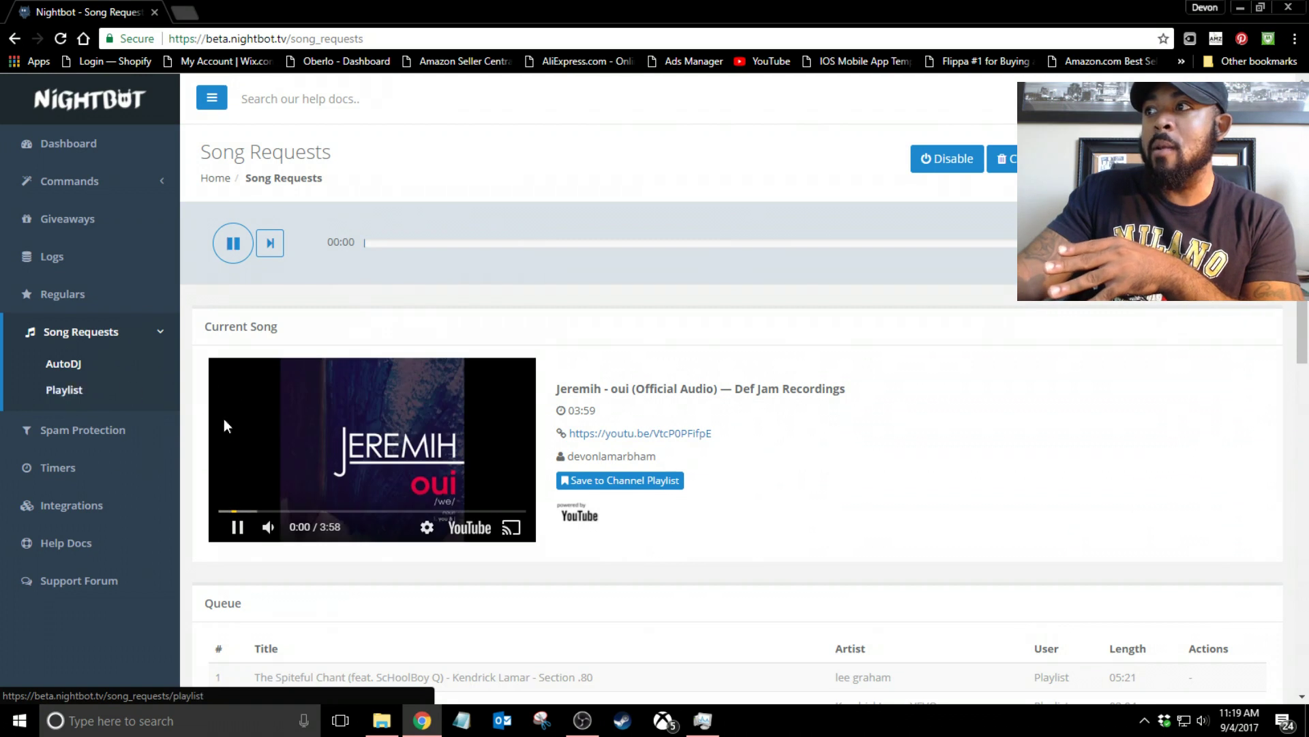
pyautogui.click(237, 528)
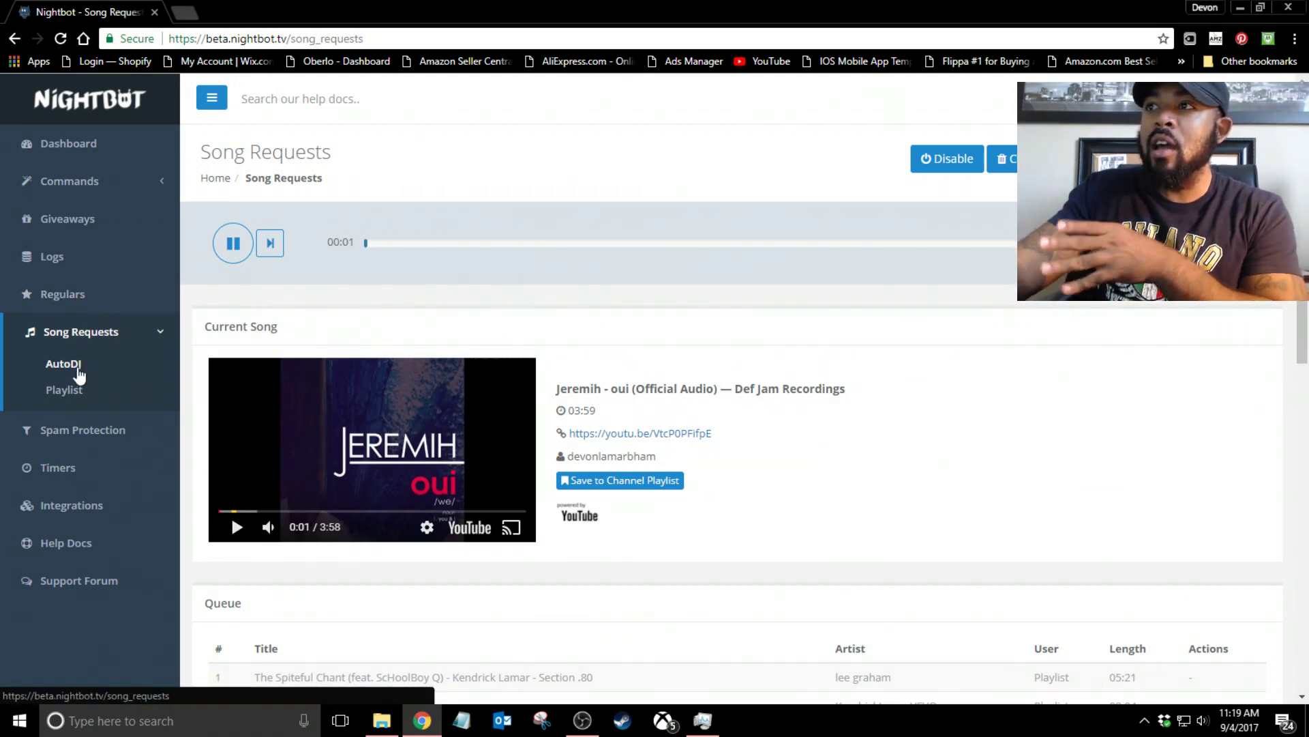
# - Browse the song request playlist and bring up the Spam Protection filters
pyautogui.click(82, 386)
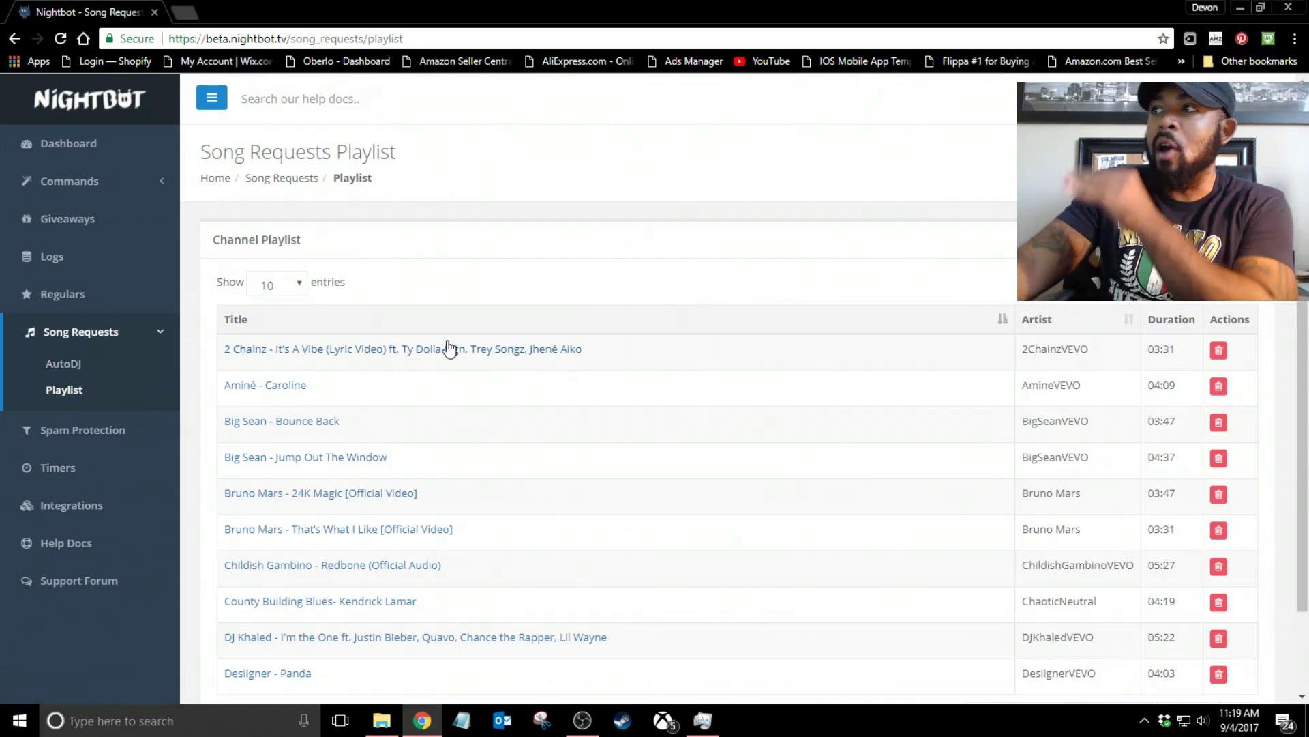
pyautogui.scroll(-2, 467, 345)
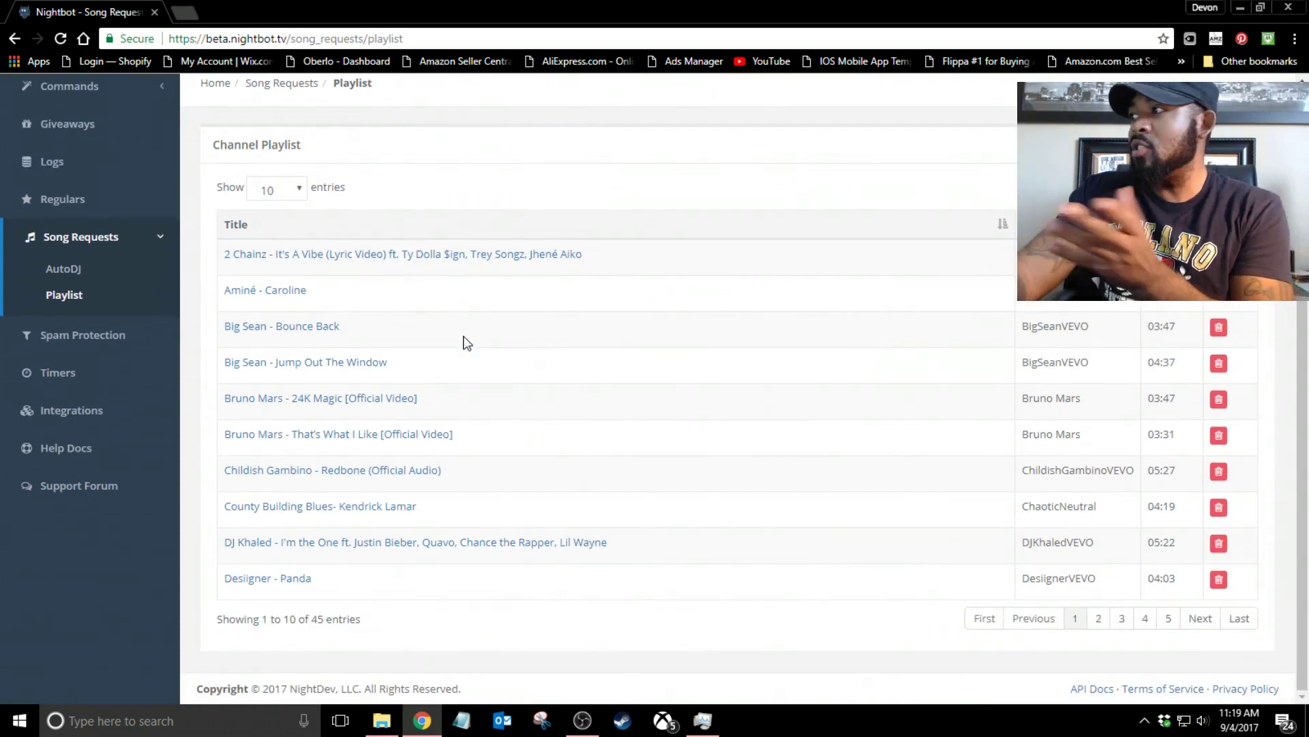
pyautogui.scroll(2, 467, 343)
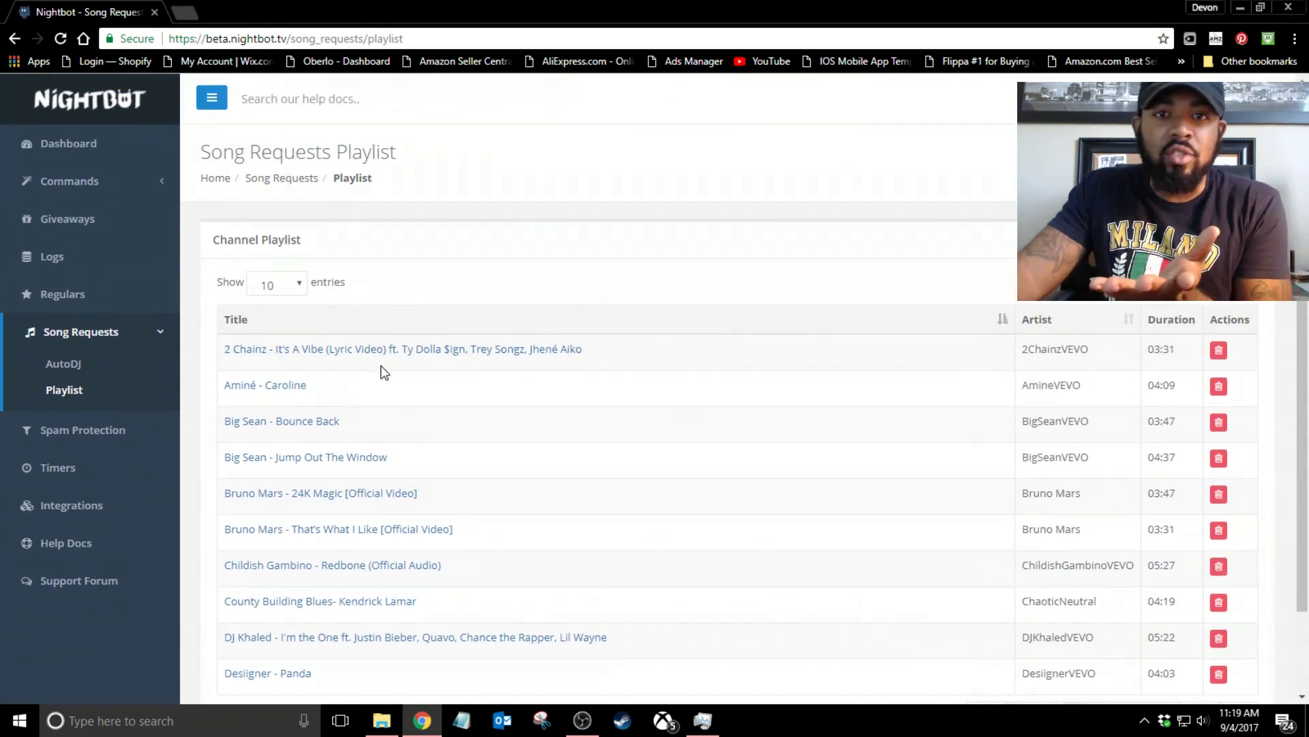
pyautogui.click(95, 430)
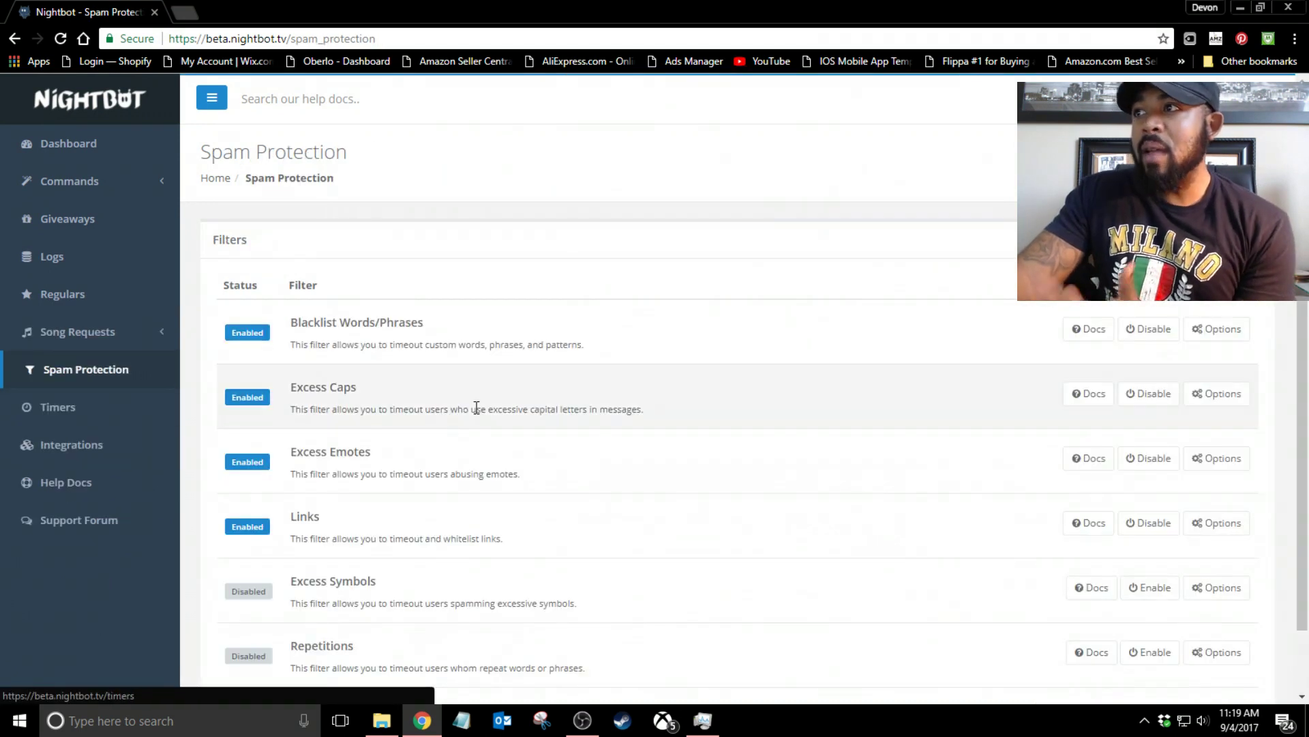
# - Scroll through the spam filters, then view the list of six enabled timers
pyautogui.scroll(-1, 497, 399)
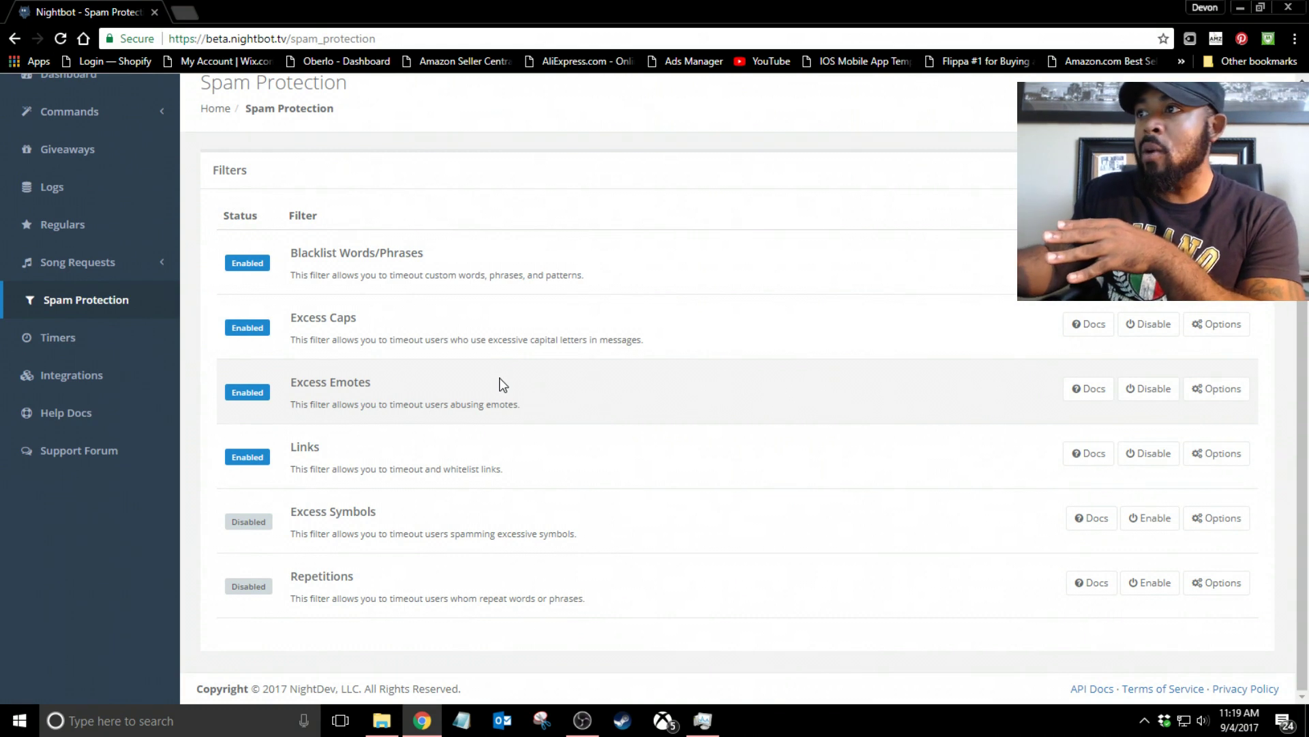
pyautogui.click(97, 341)
pyautogui.scroll(-1, 388, 348)
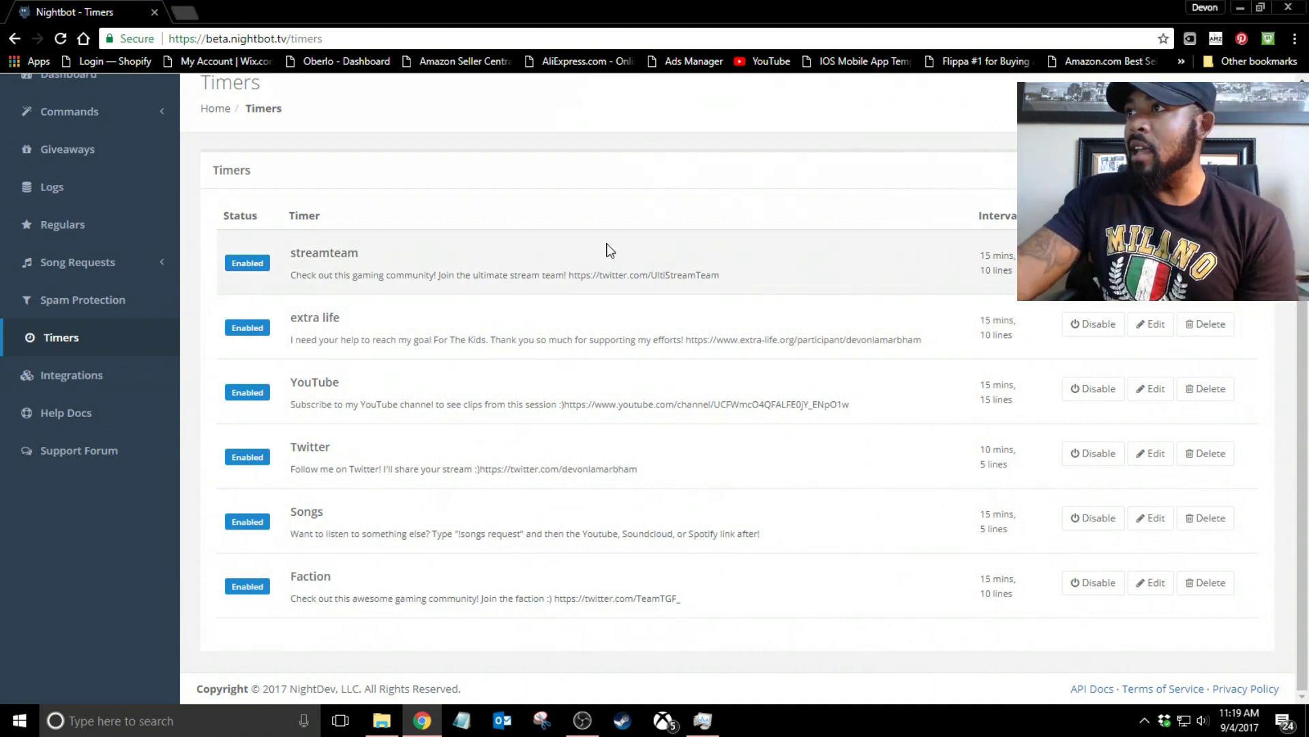
pyautogui.click(1151, 454)
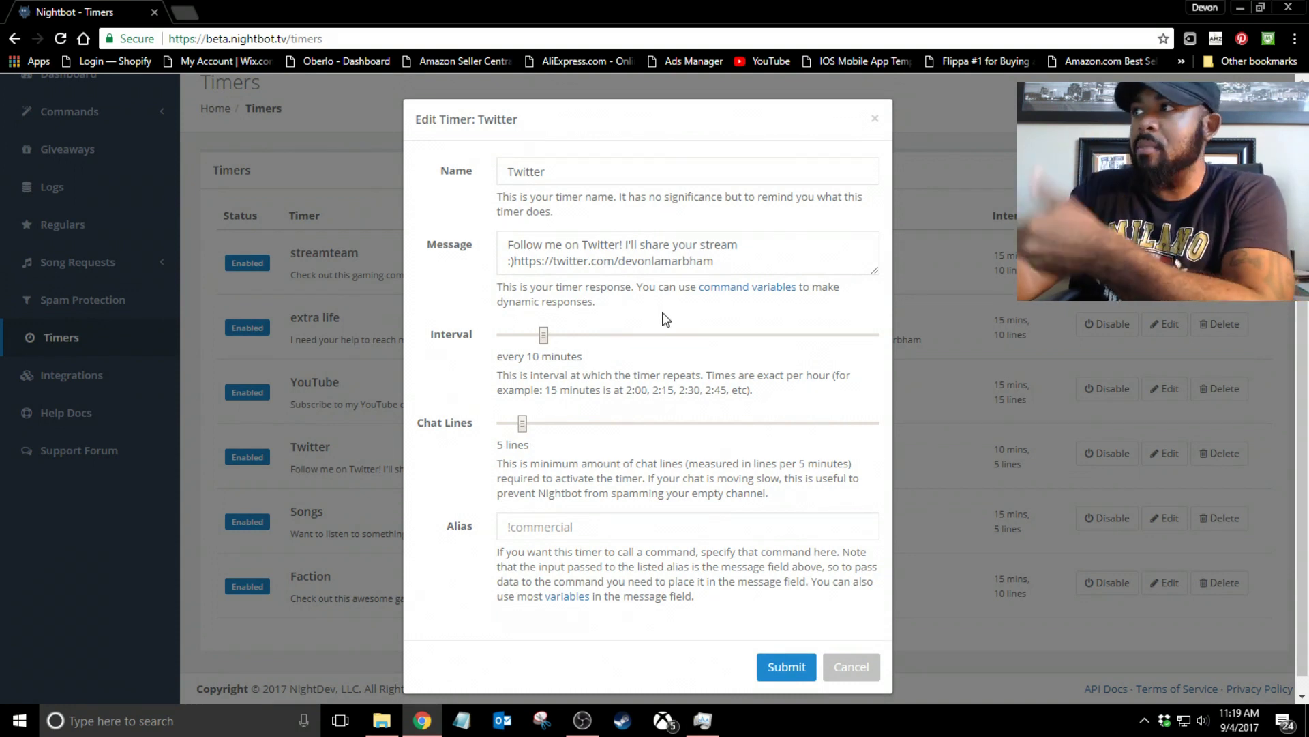
pyautogui.click(846, 668)
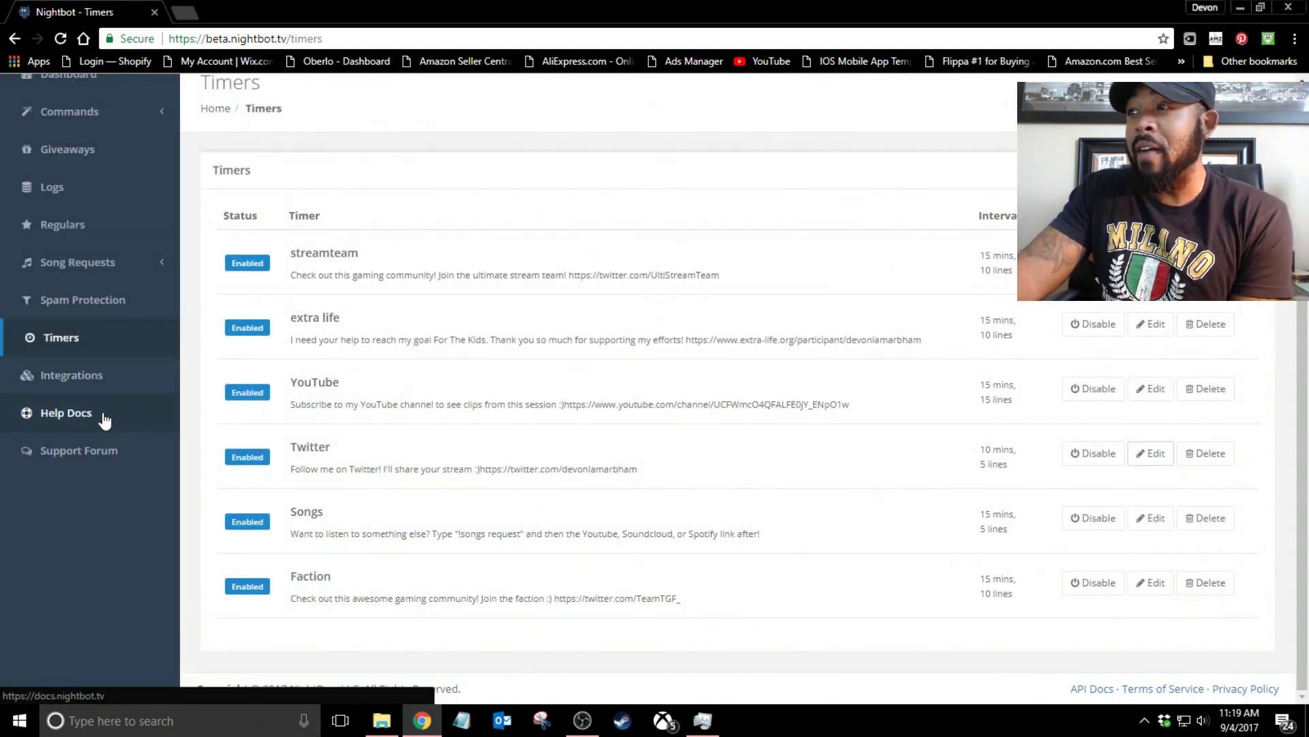
pyautogui.click(271, 39)
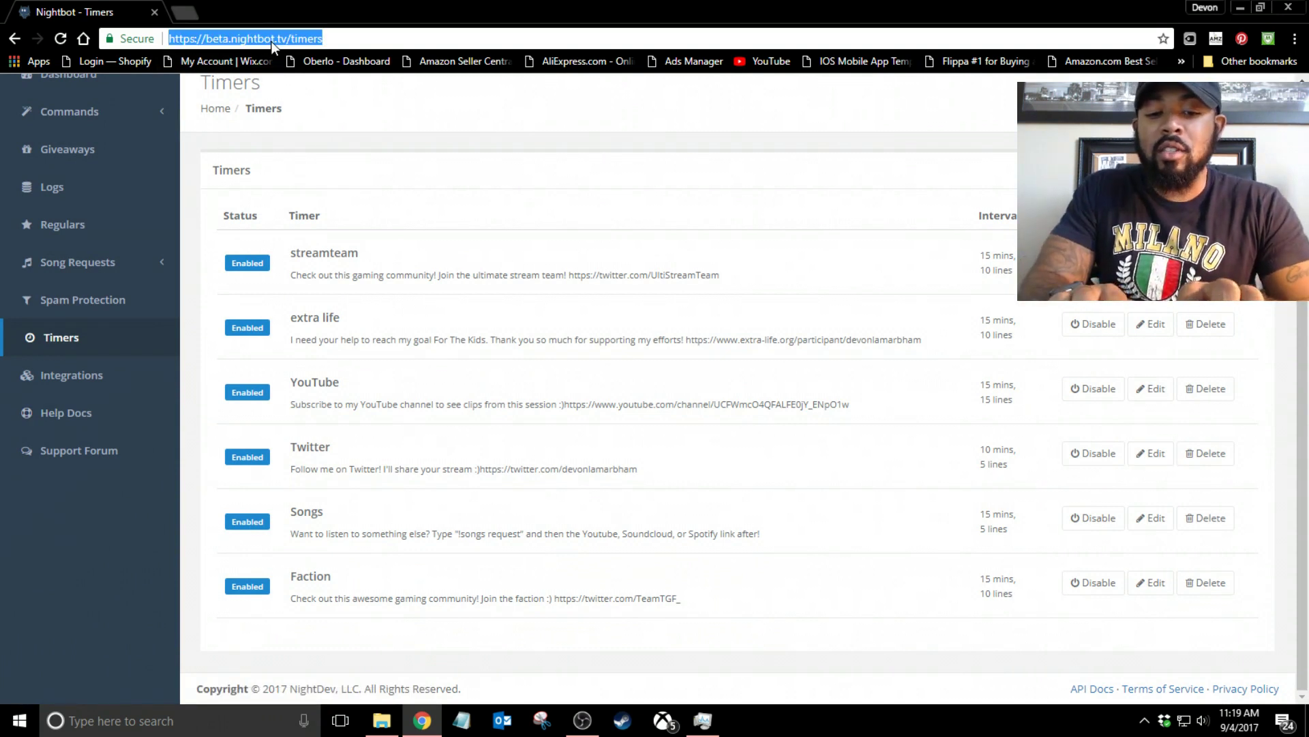
pyautogui.write('stream elem')
# - Search for 'stream elements', open the StreamElements homepage and connect with Twitch
pyautogui.press('Return')
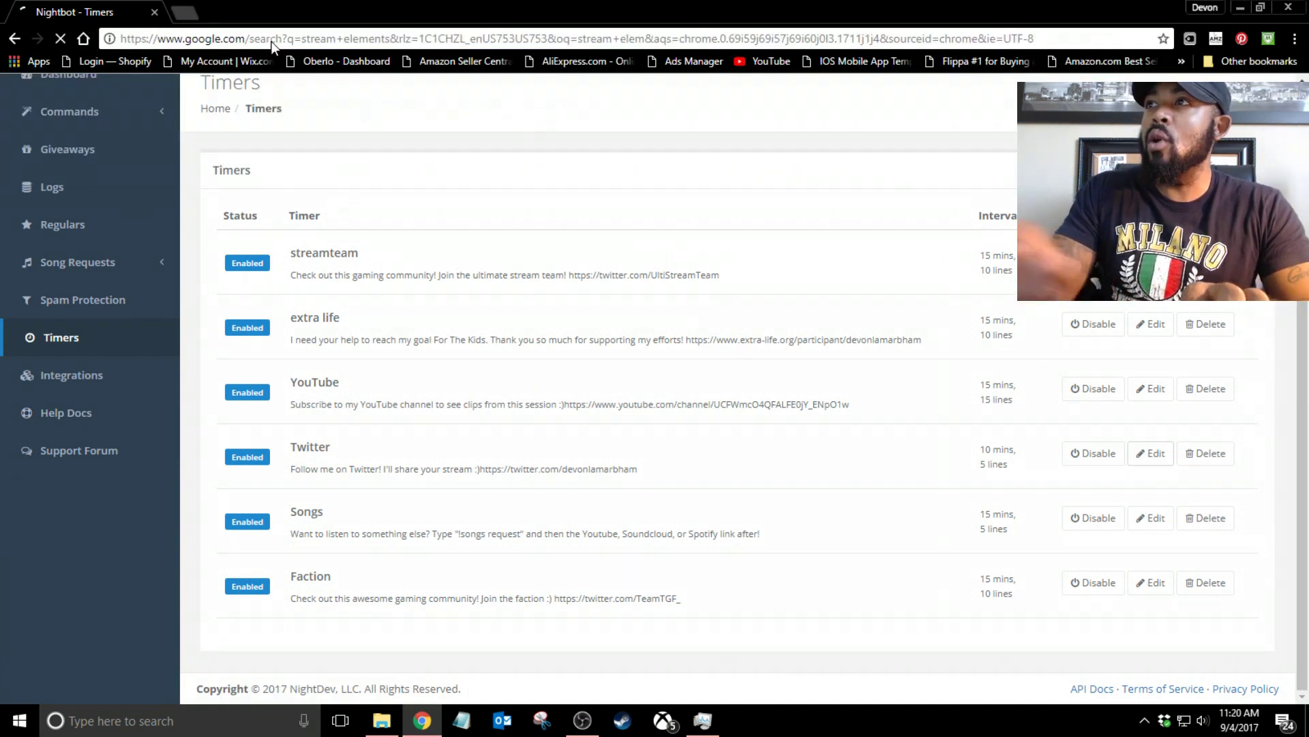
pyautogui.click(230, 225)
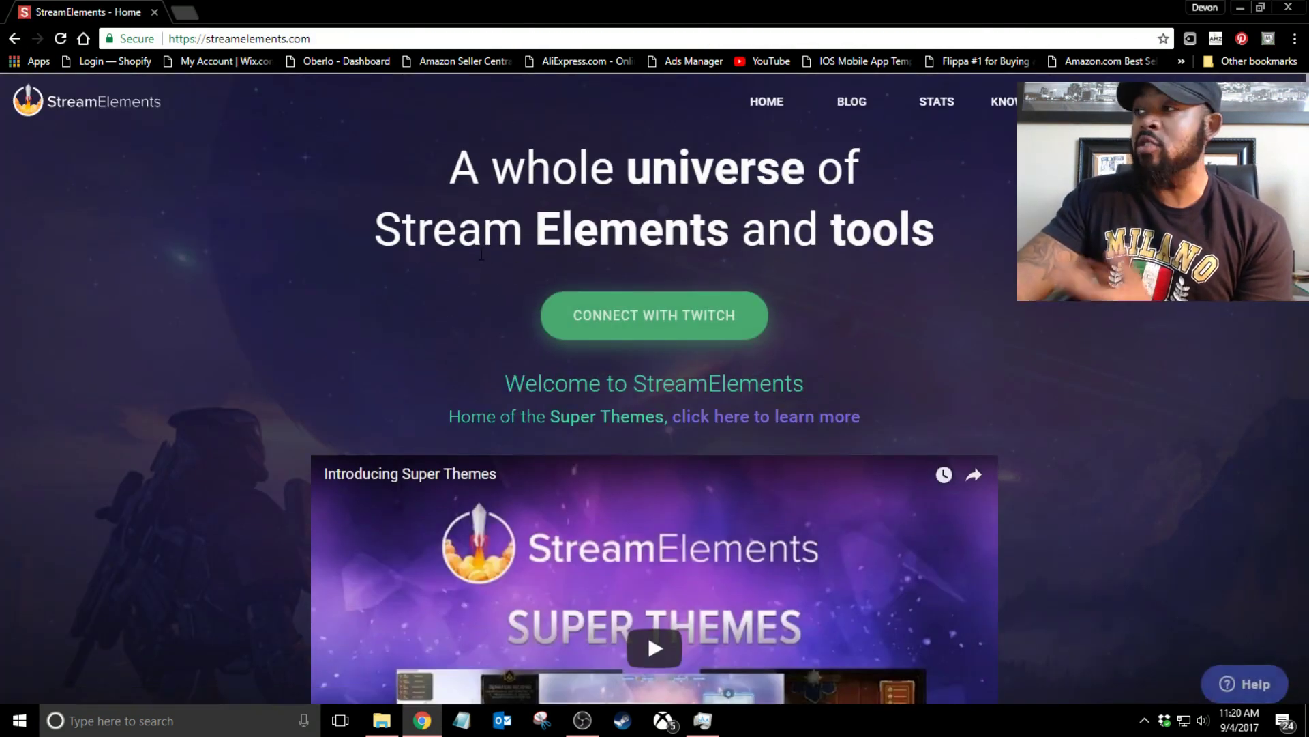
pyautogui.click(591, 315)
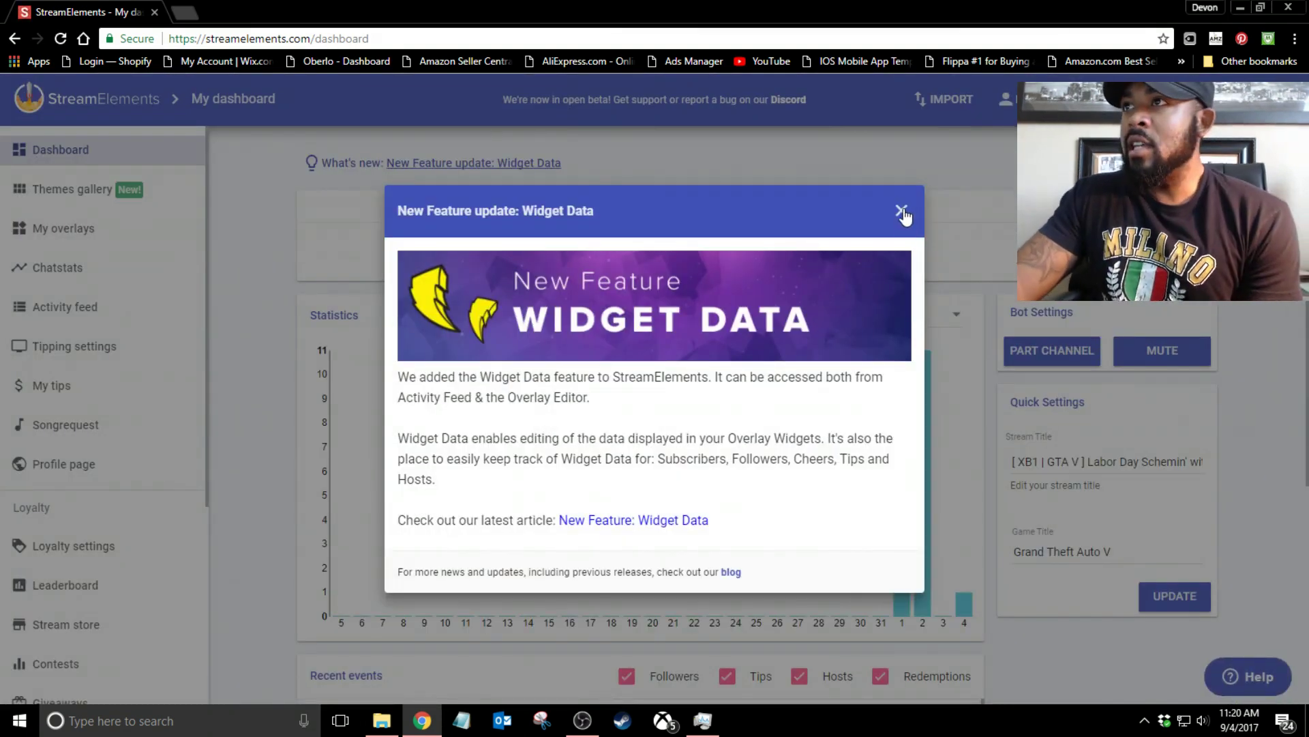
# - Dismiss the Widget Data announcement, scroll through statistics and recent events, and open My overlays
pyautogui.click(902, 211)
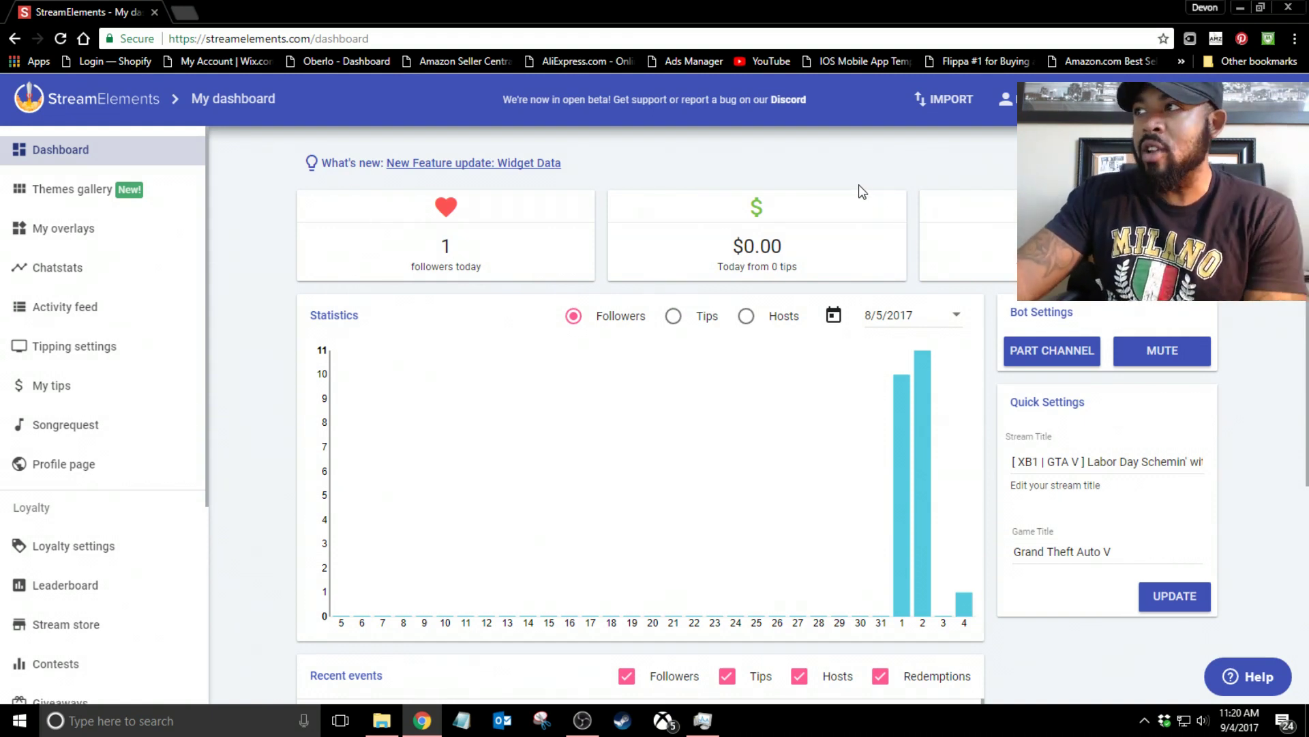
pyautogui.scroll(-2, 862, 189)
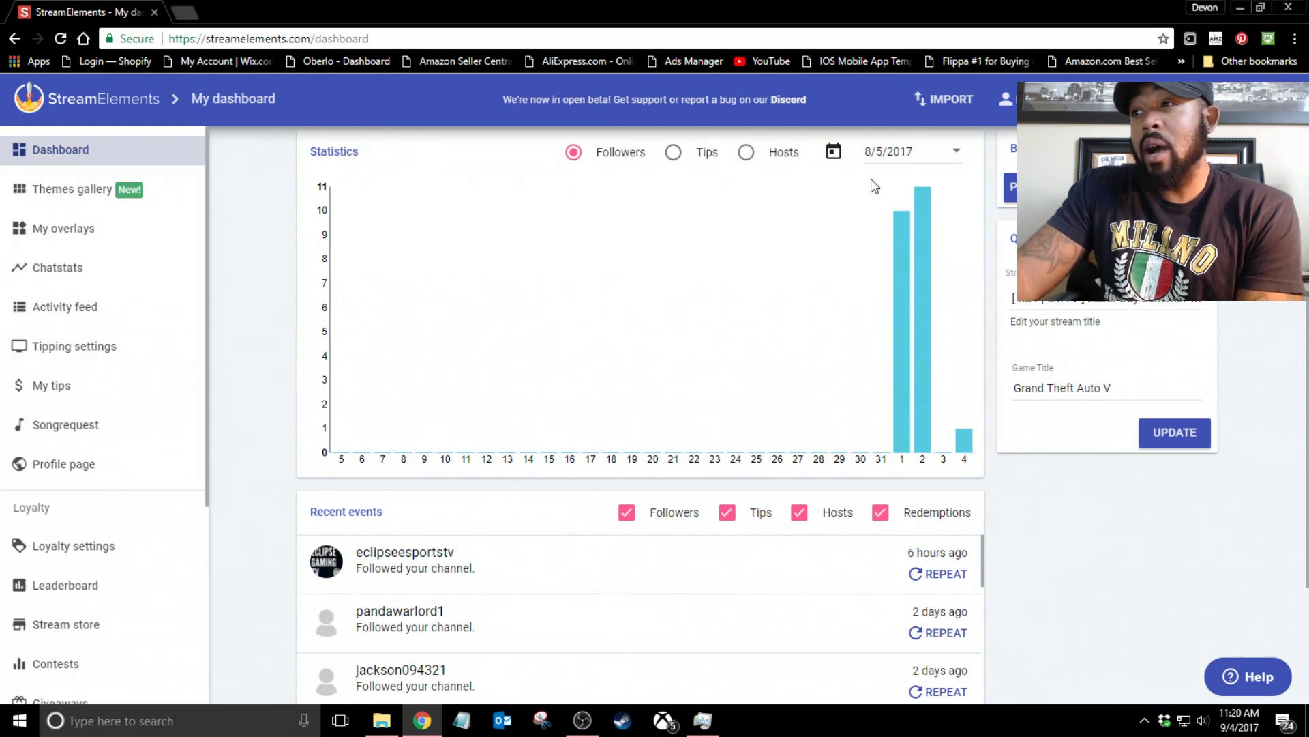
pyautogui.scroll(-2, 871, 178)
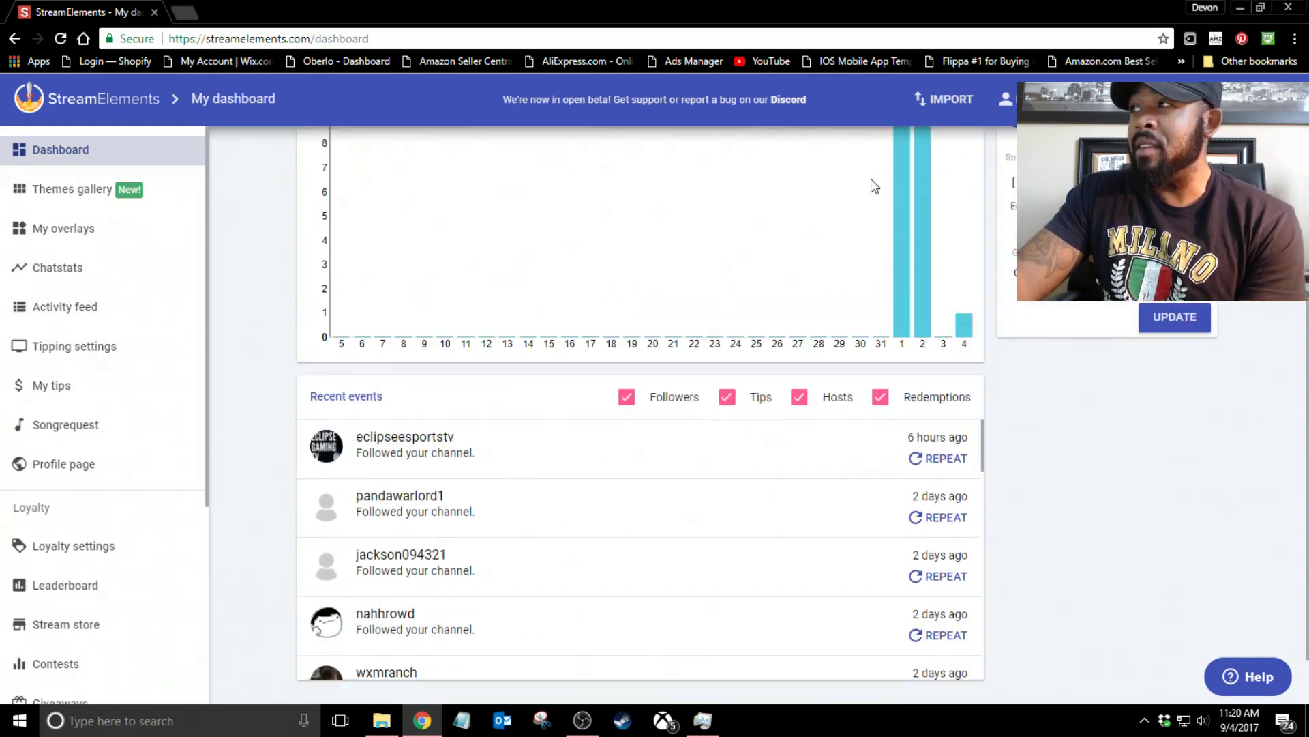
pyautogui.scroll(4, 870, 181)
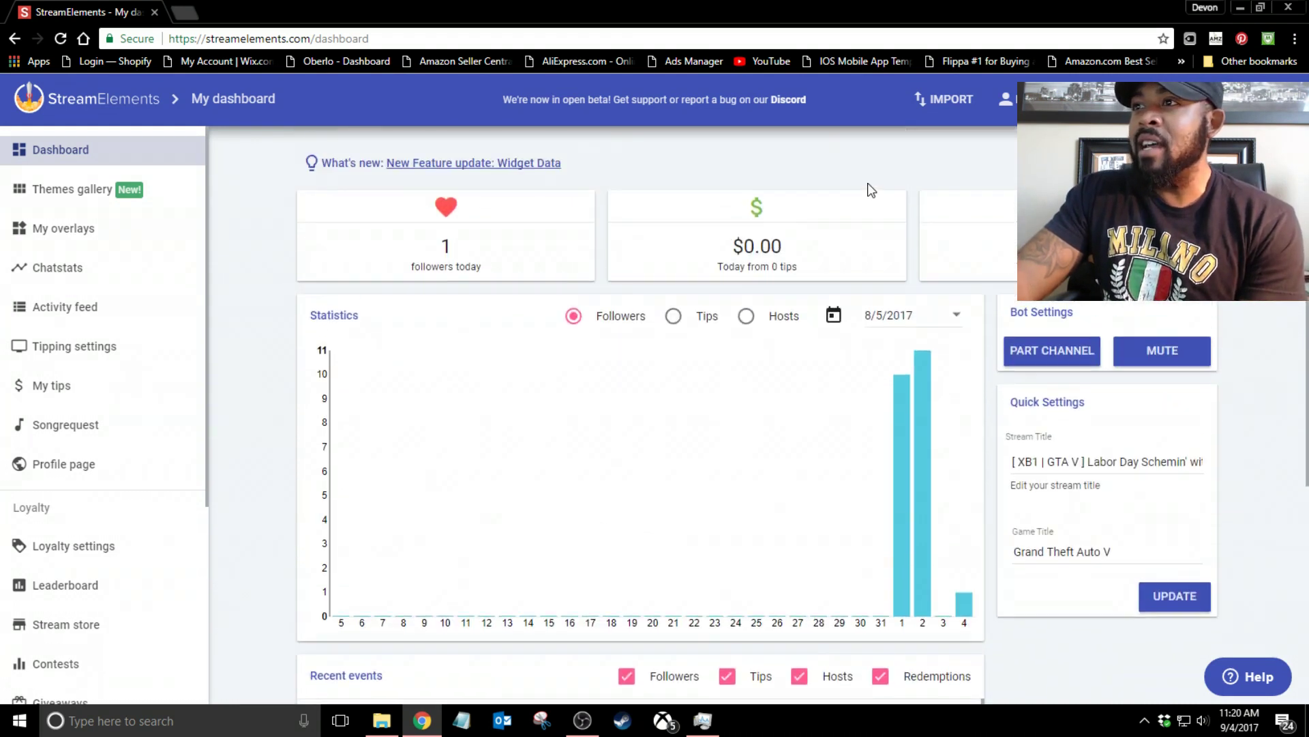
pyautogui.click(105, 229)
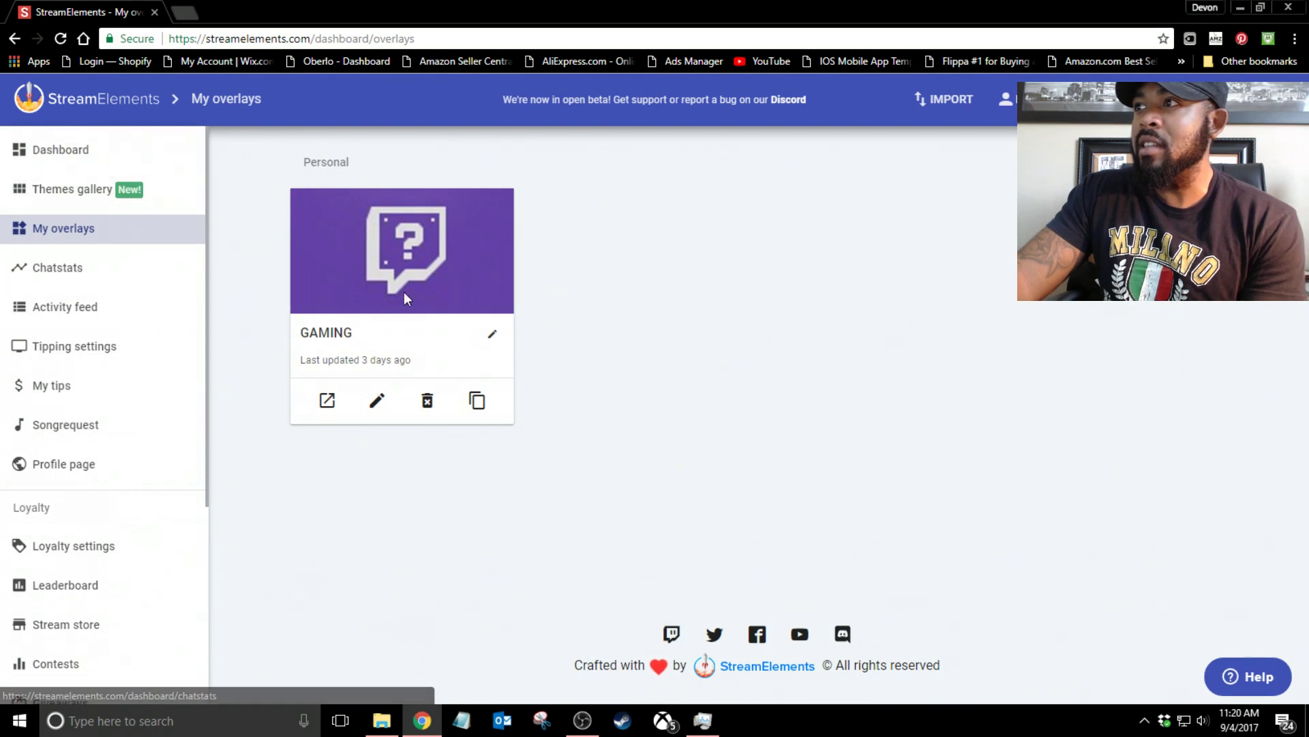
# - Browse the Themes gallery, Chatstats and Activity feed, ending on Tipping settings
pyautogui.click(79, 191)
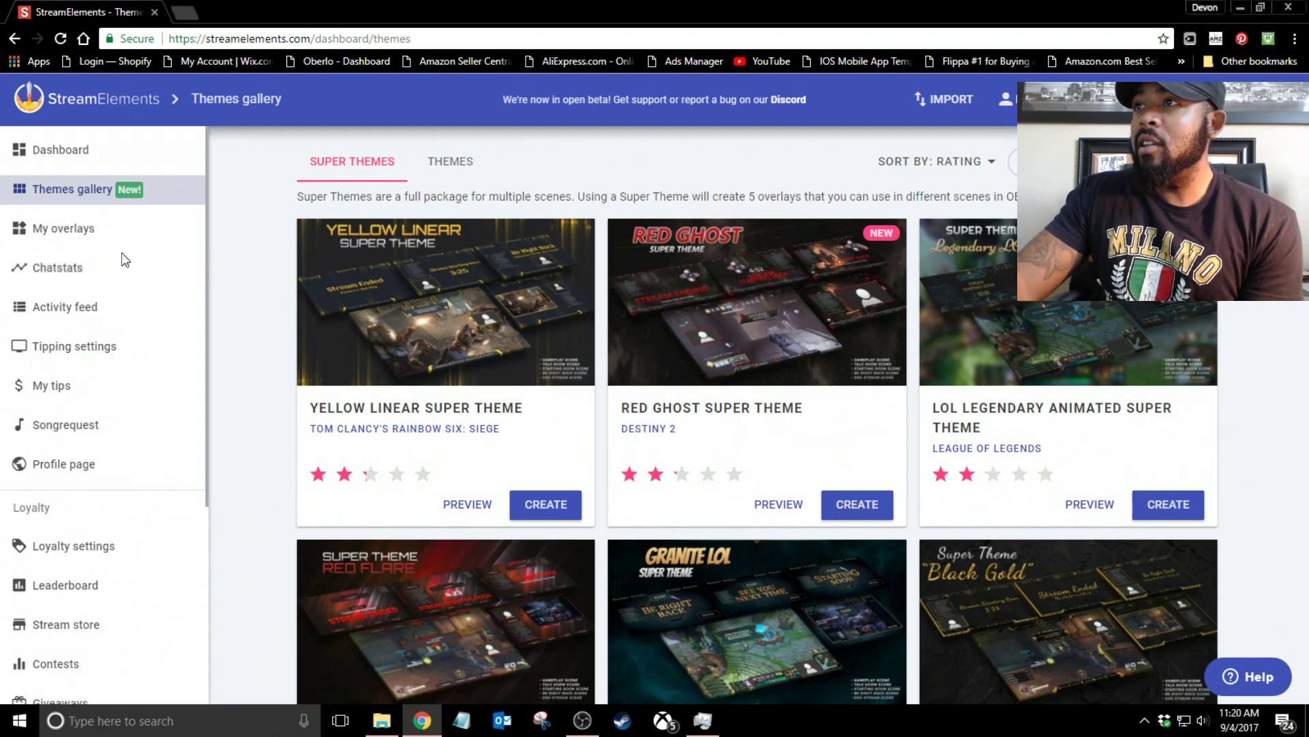
pyautogui.click(75, 273)
pyautogui.click(81, 317)
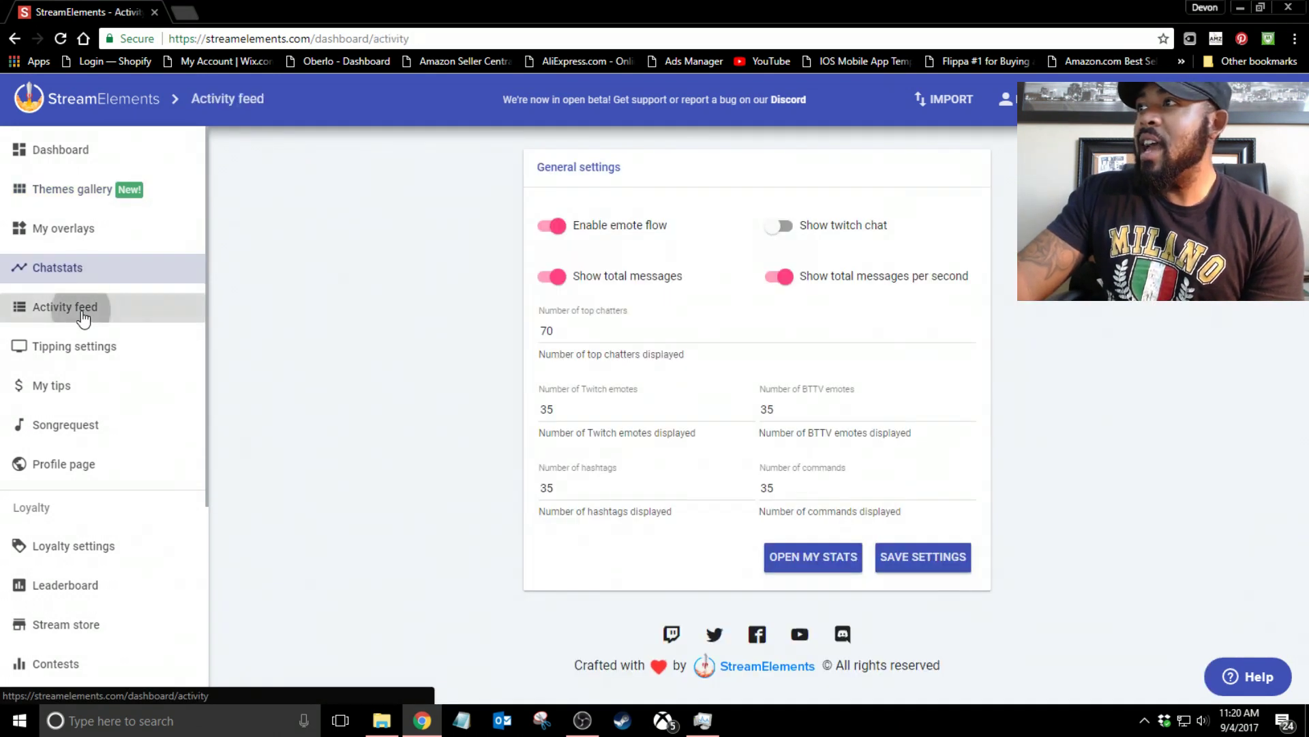
pyautogui.click(122, 362)
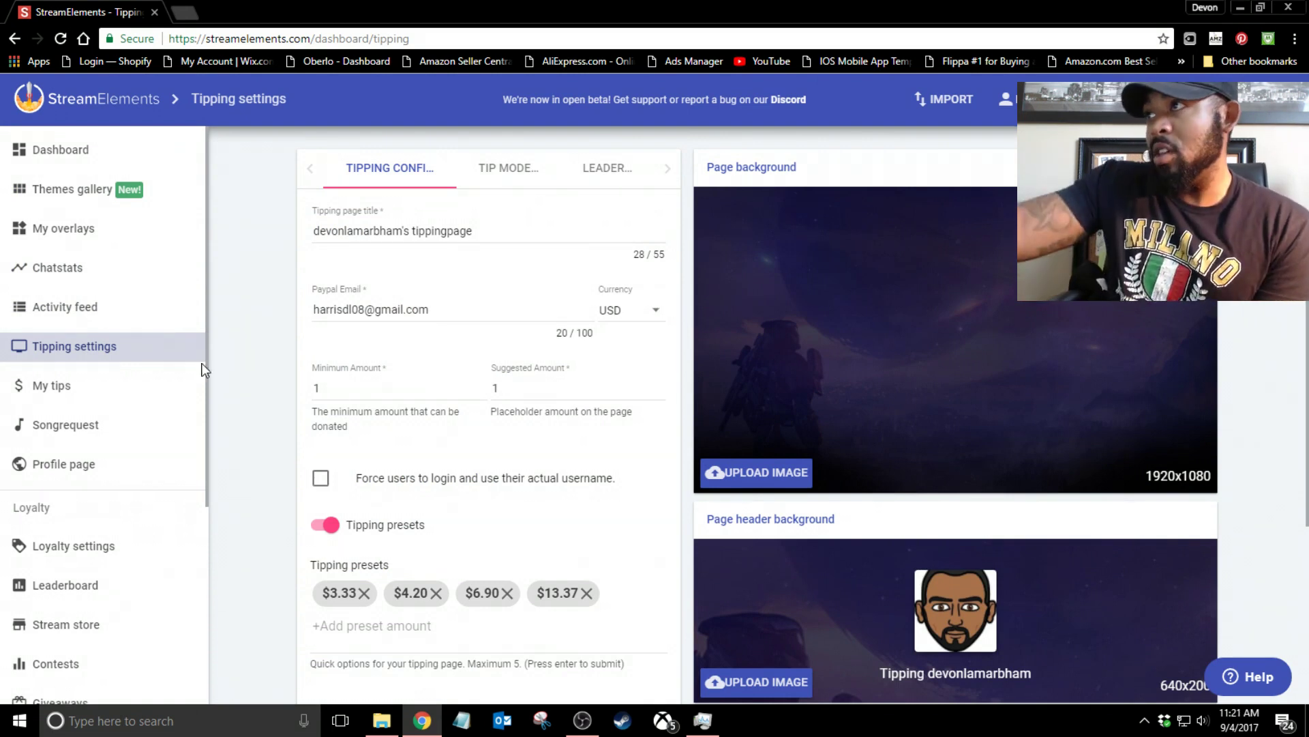
# - Check My tips and Songrequest, then open the Profile page settings and scroll down
pyautogui.click(118, 383)
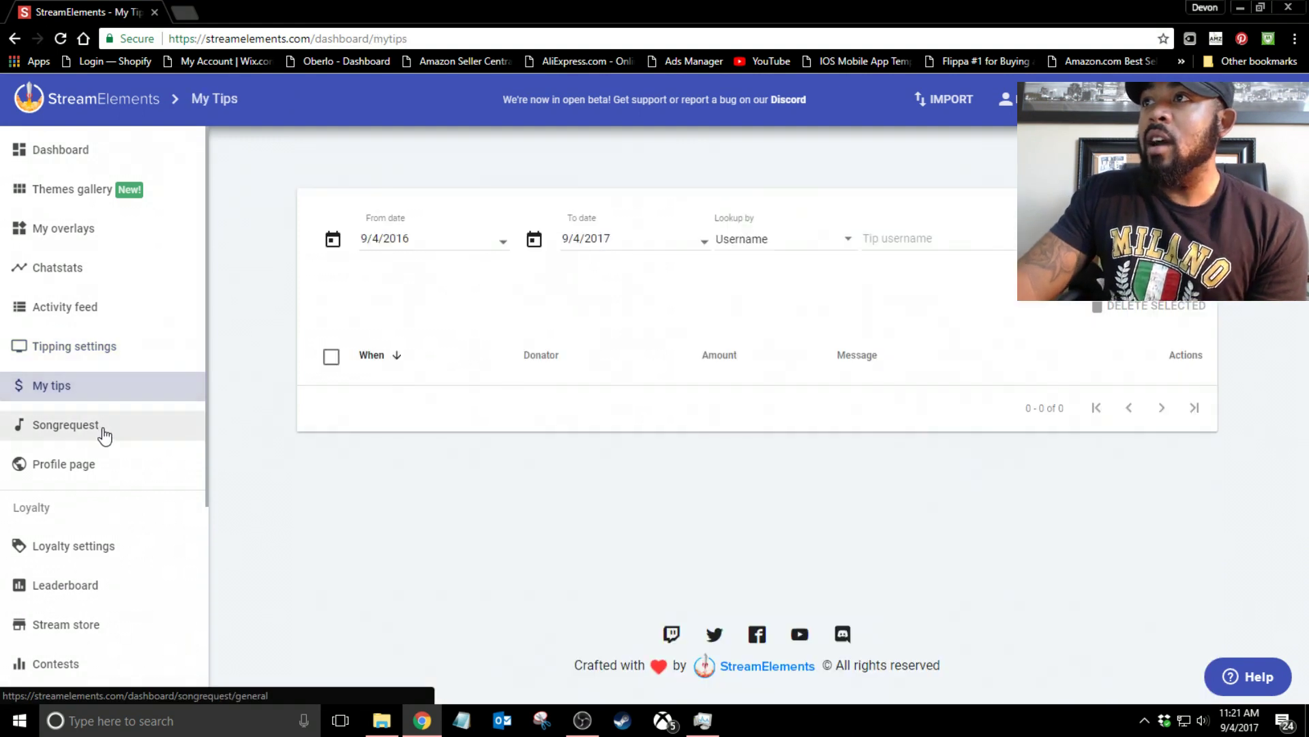
pyautogui.click(102, 437)
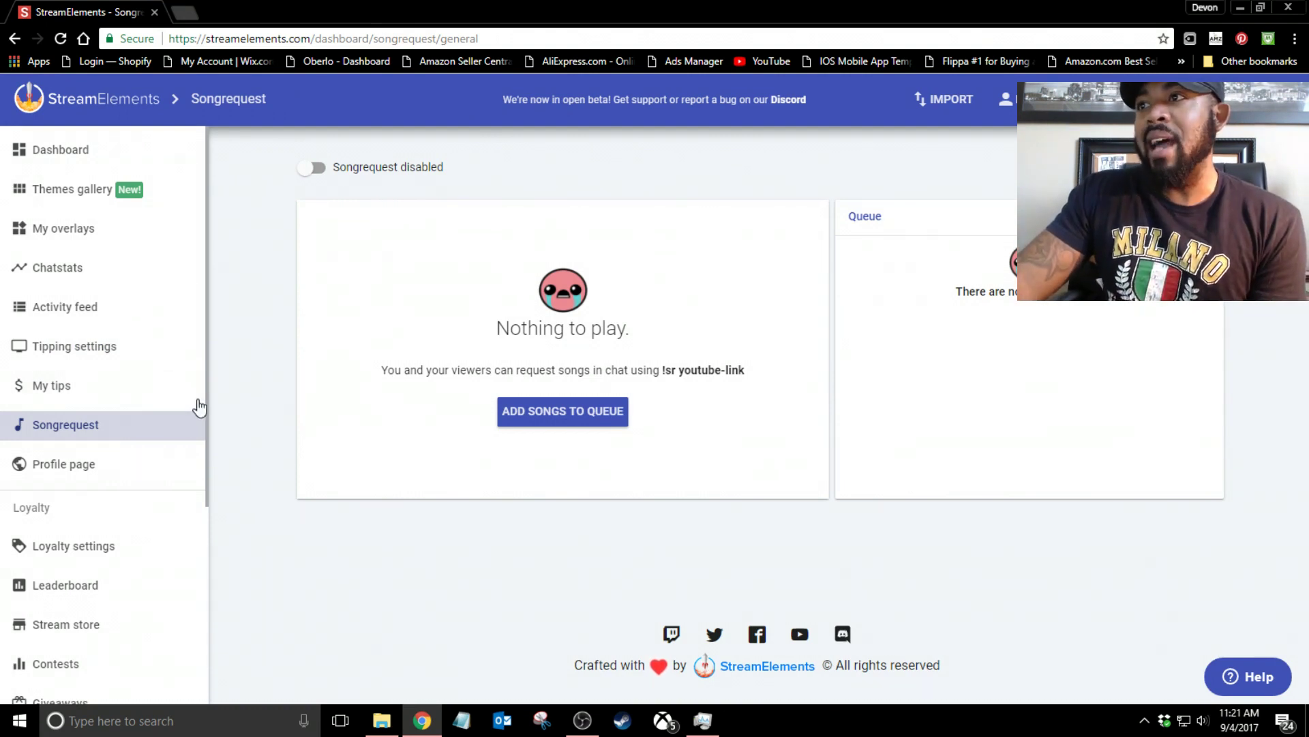
pyautogui.click(101, 478)
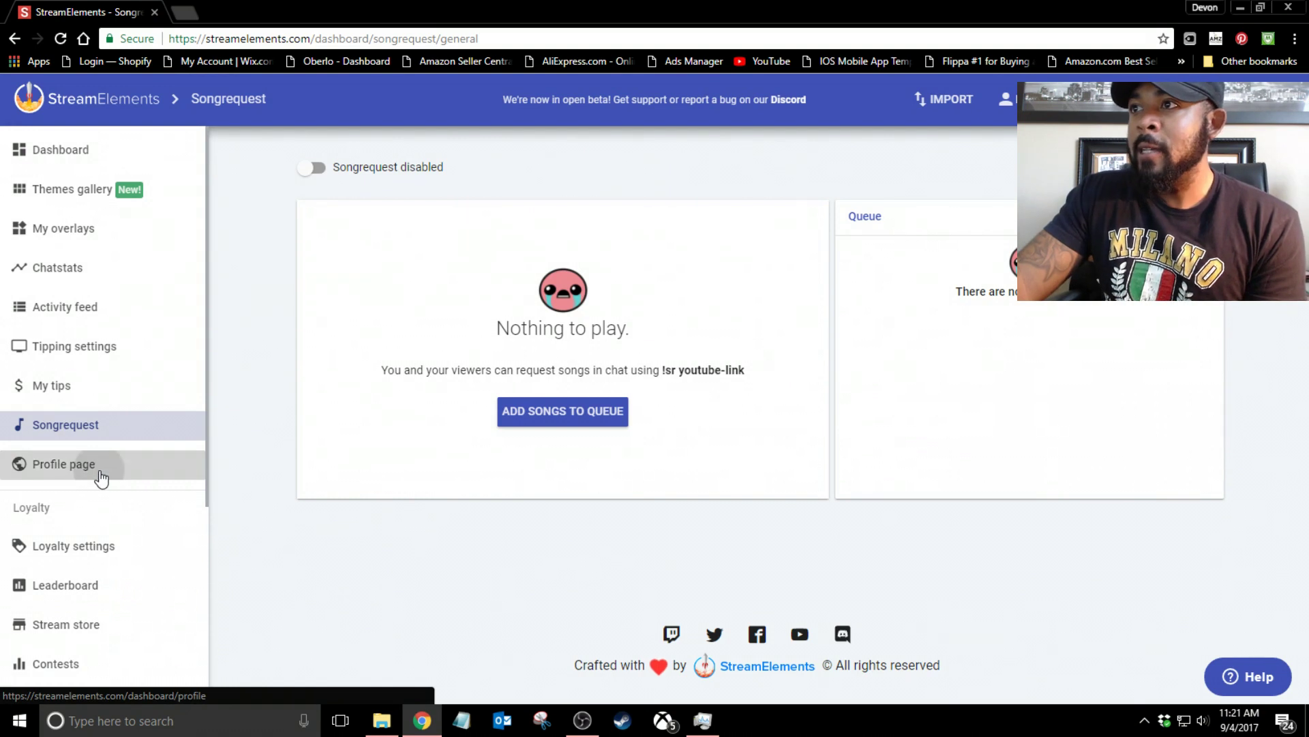
pyautogui.scroll(-1, 327, 395)
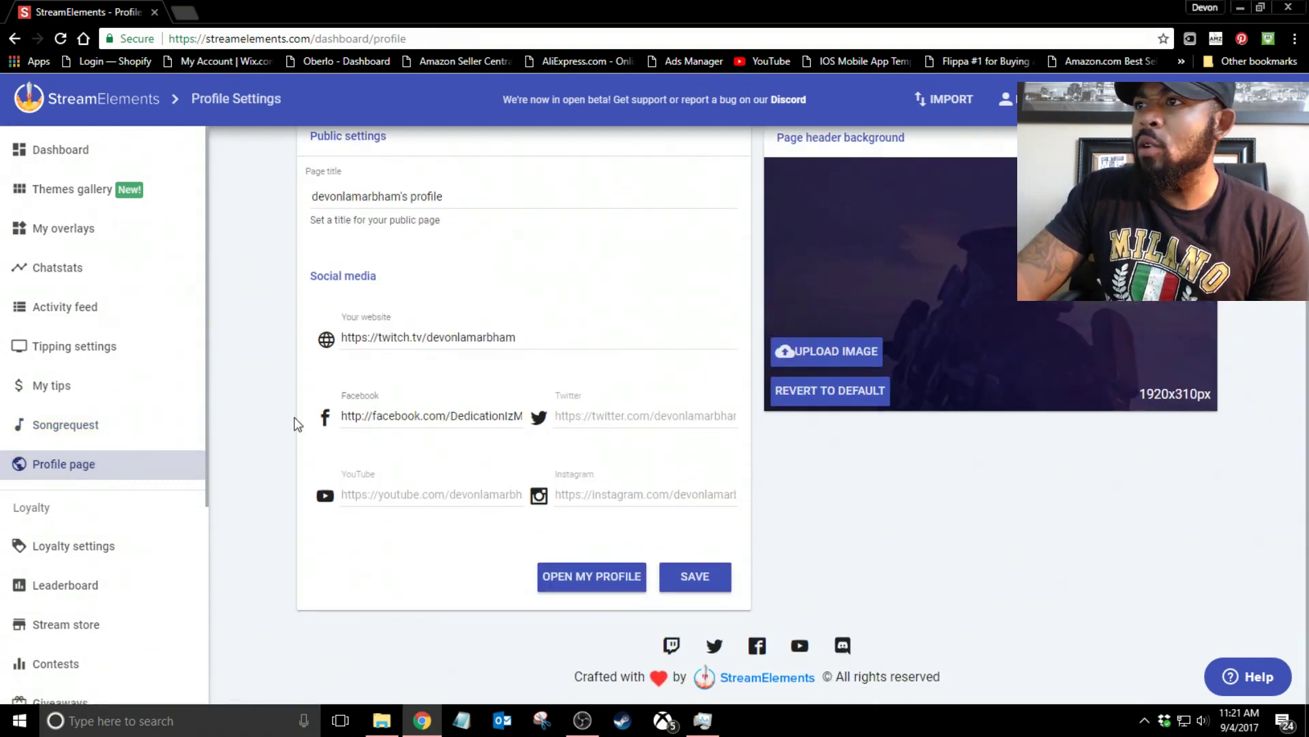
pyautogui.scroll(-4, 137, 564)
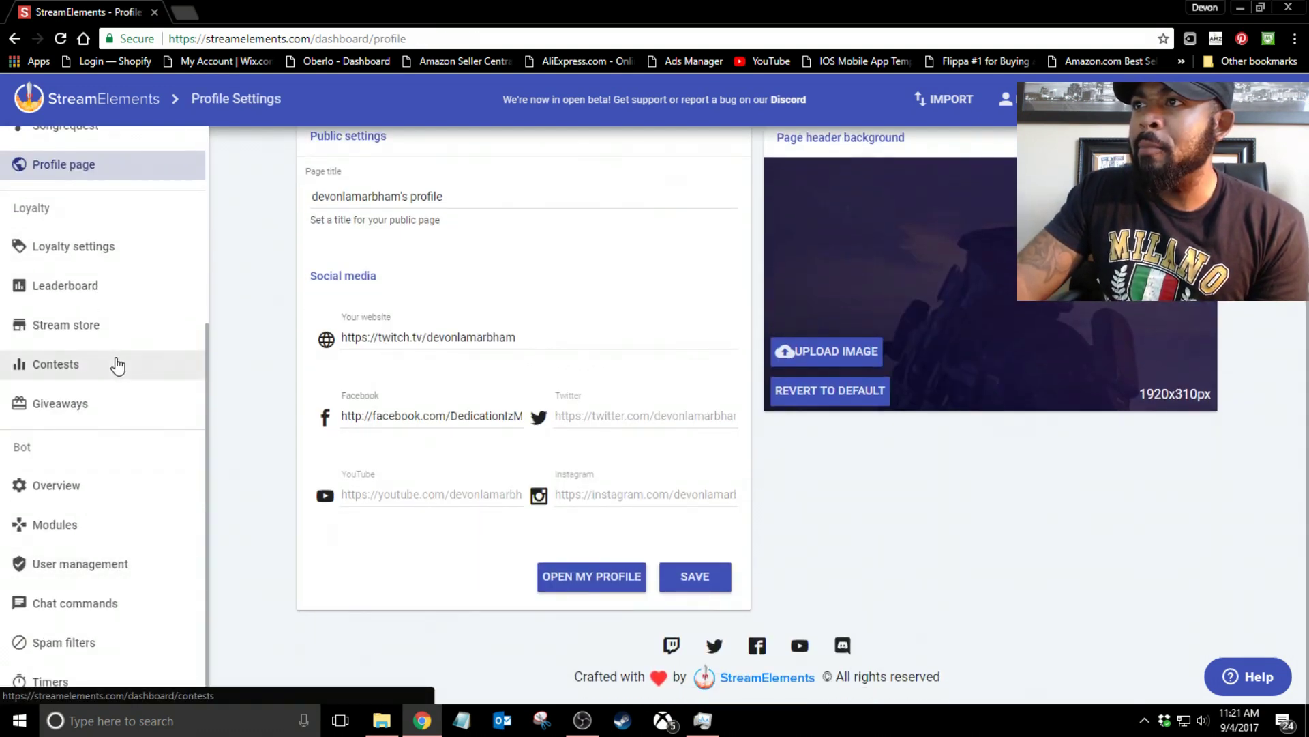
# - Go to the Bot overview and then the bot Modules list
pyautogui.click(90, 488)
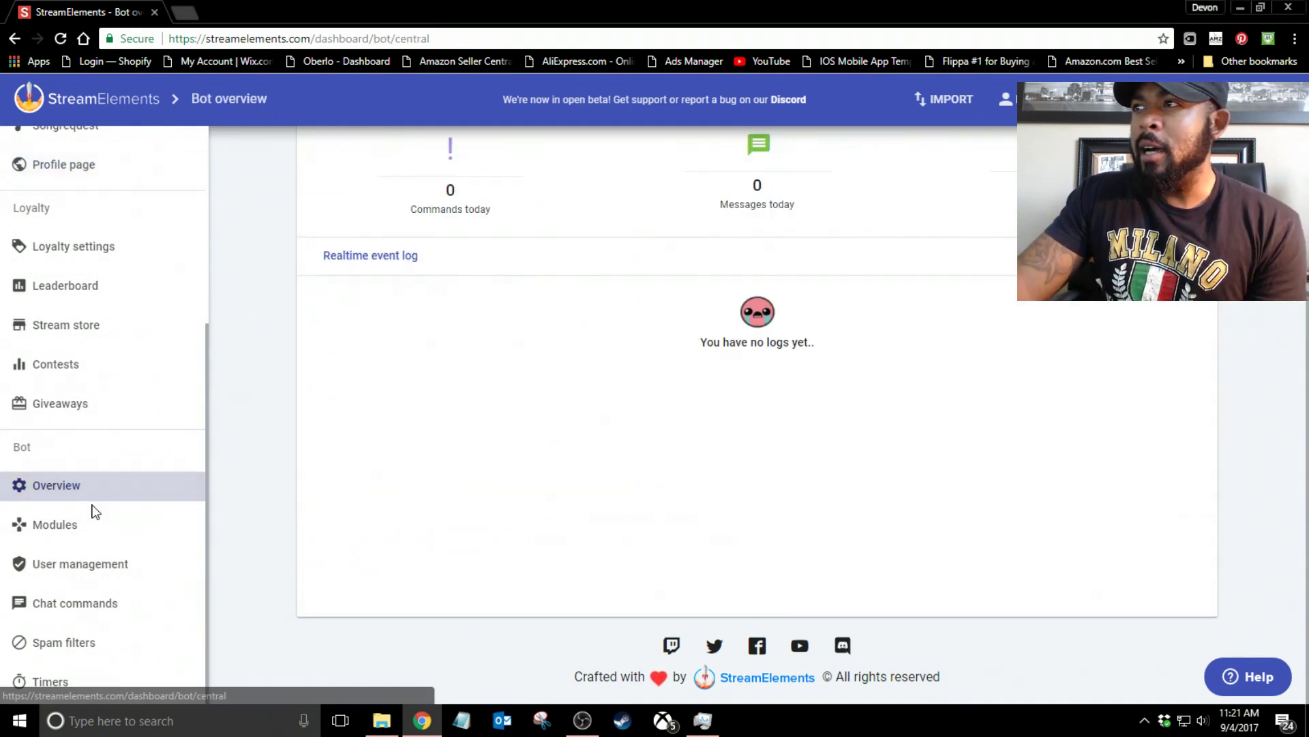
pyautogui.click(84, 525)
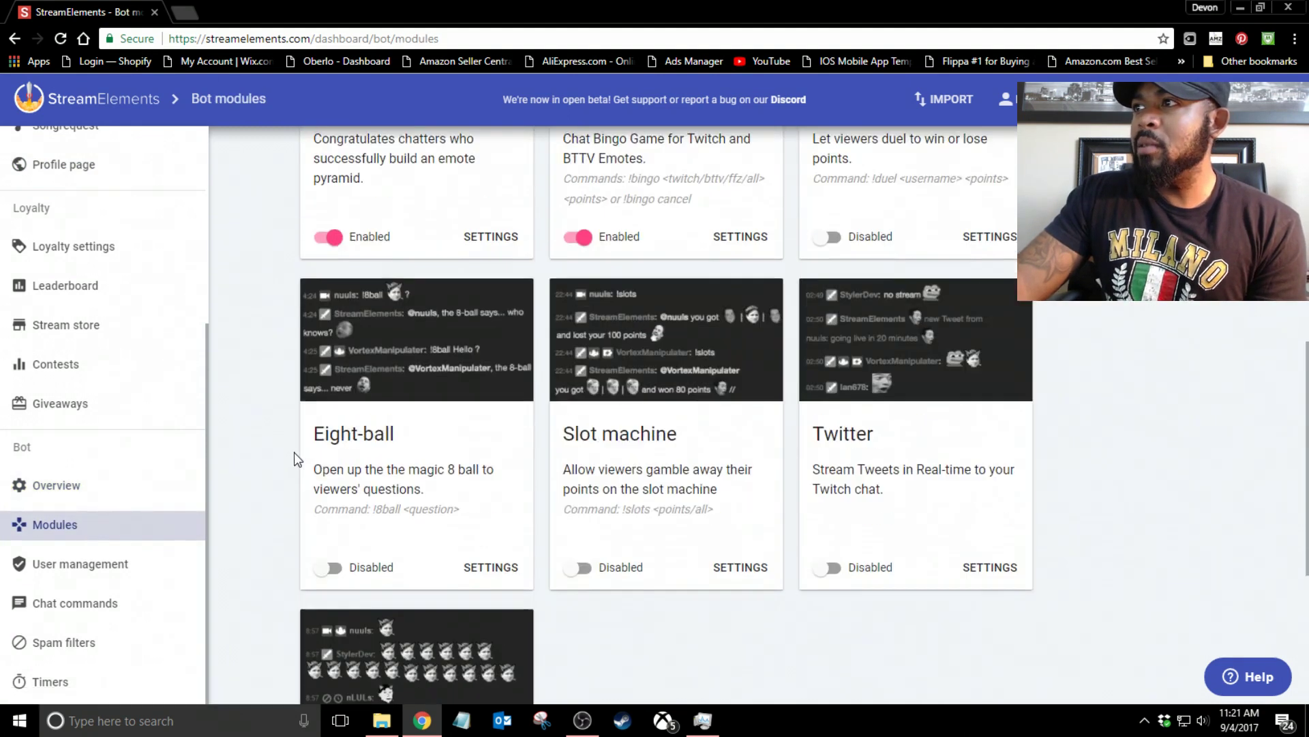
pyautogui.scroll(3, 298, 459)
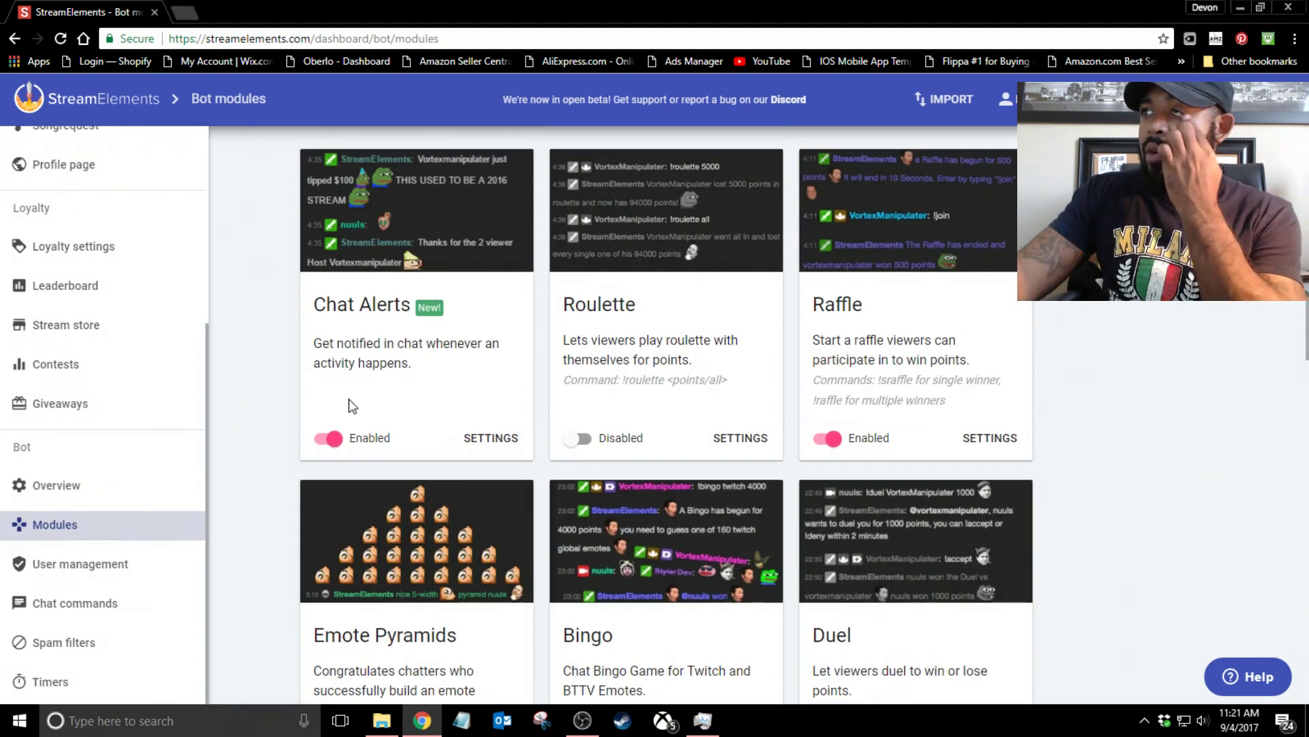
# - Review the Chat Alerts tip, host and subscriber messages, then cancel without saving
pyautogui.click(490, 440)
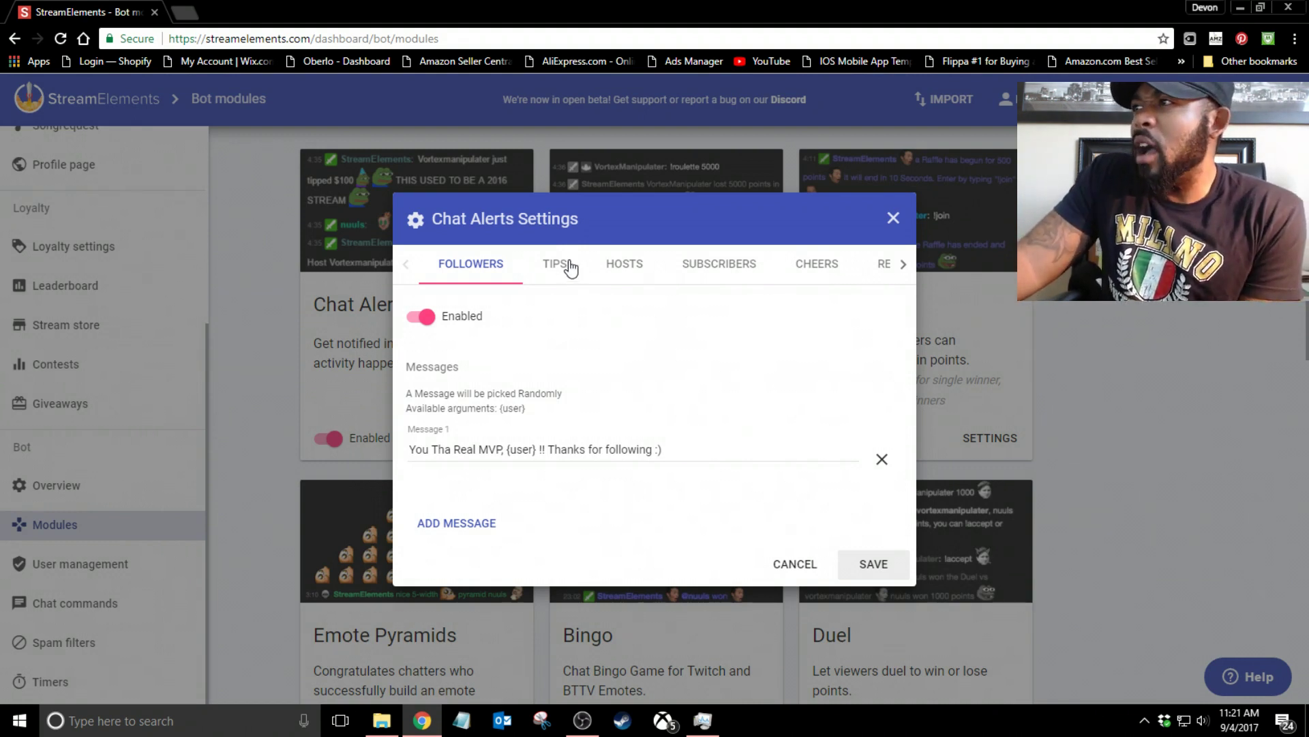
pyautogui.click(570, 268)
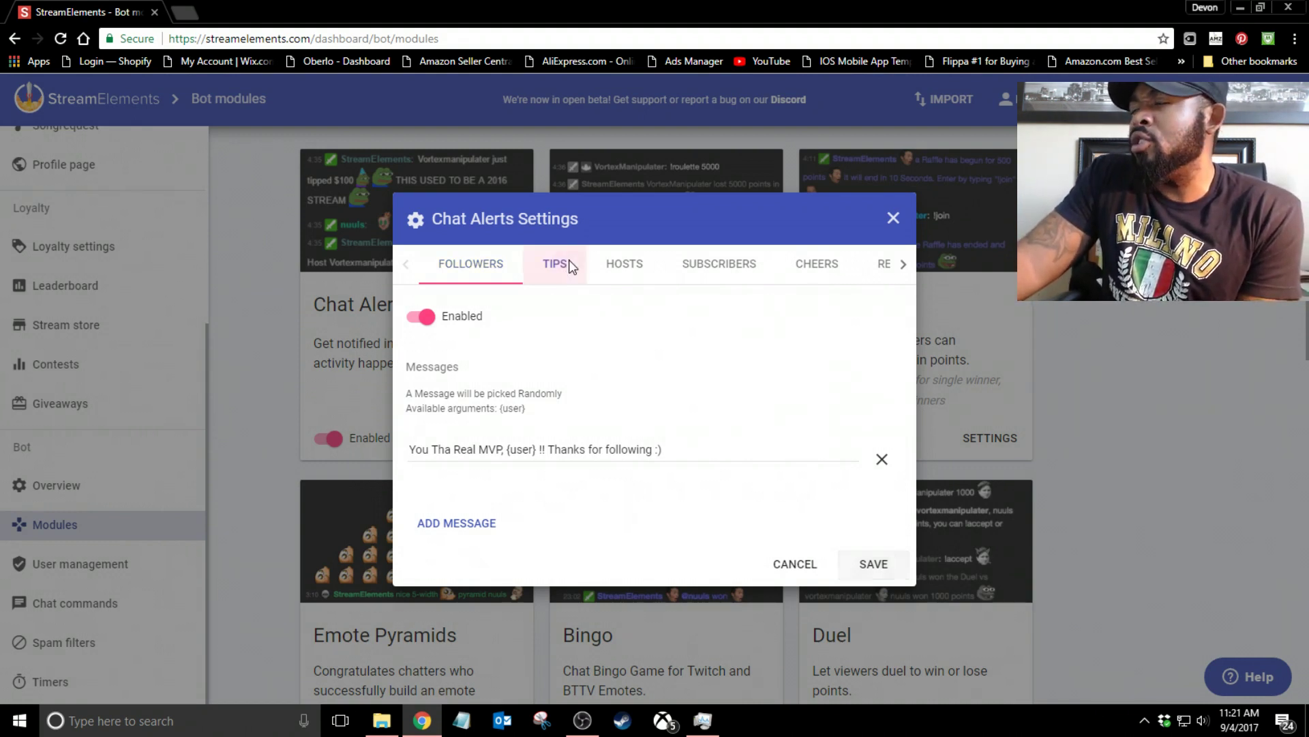
pyautogui.click(603, 273)
pyautogui.click(733, 267)
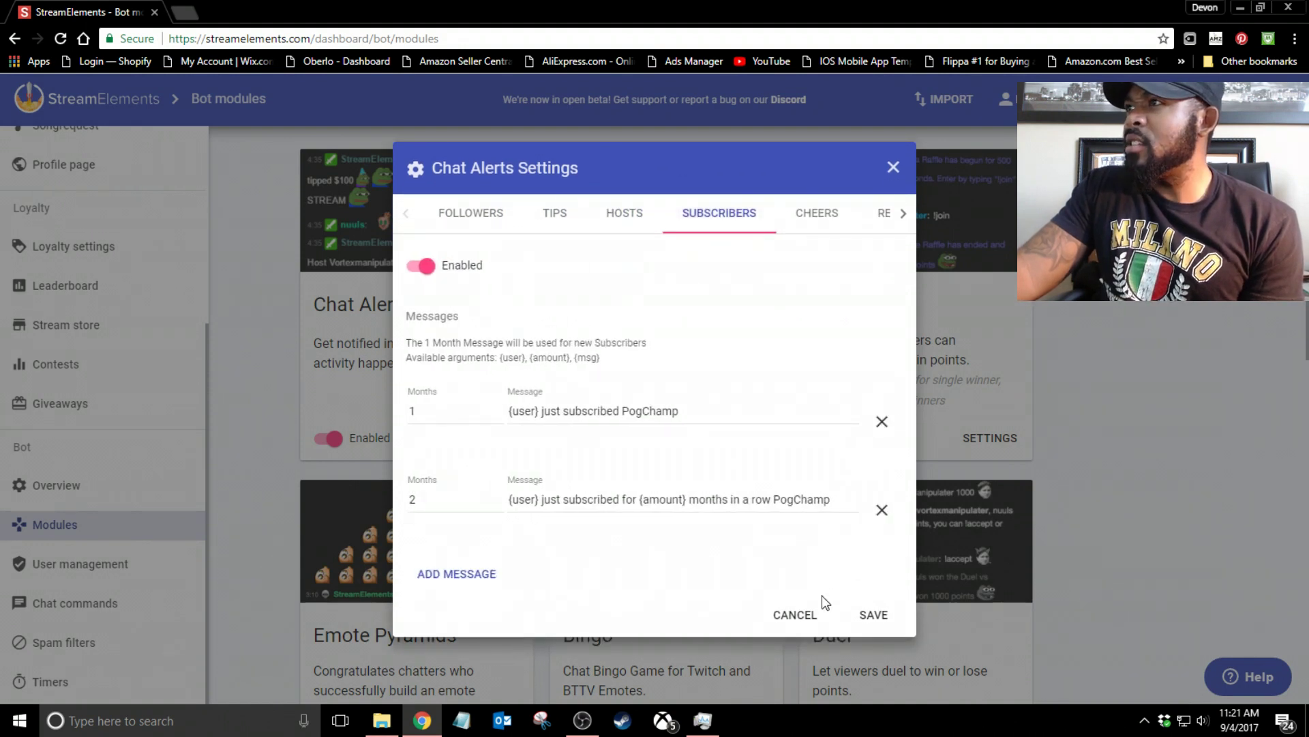
pyautogui.click(810, 614)
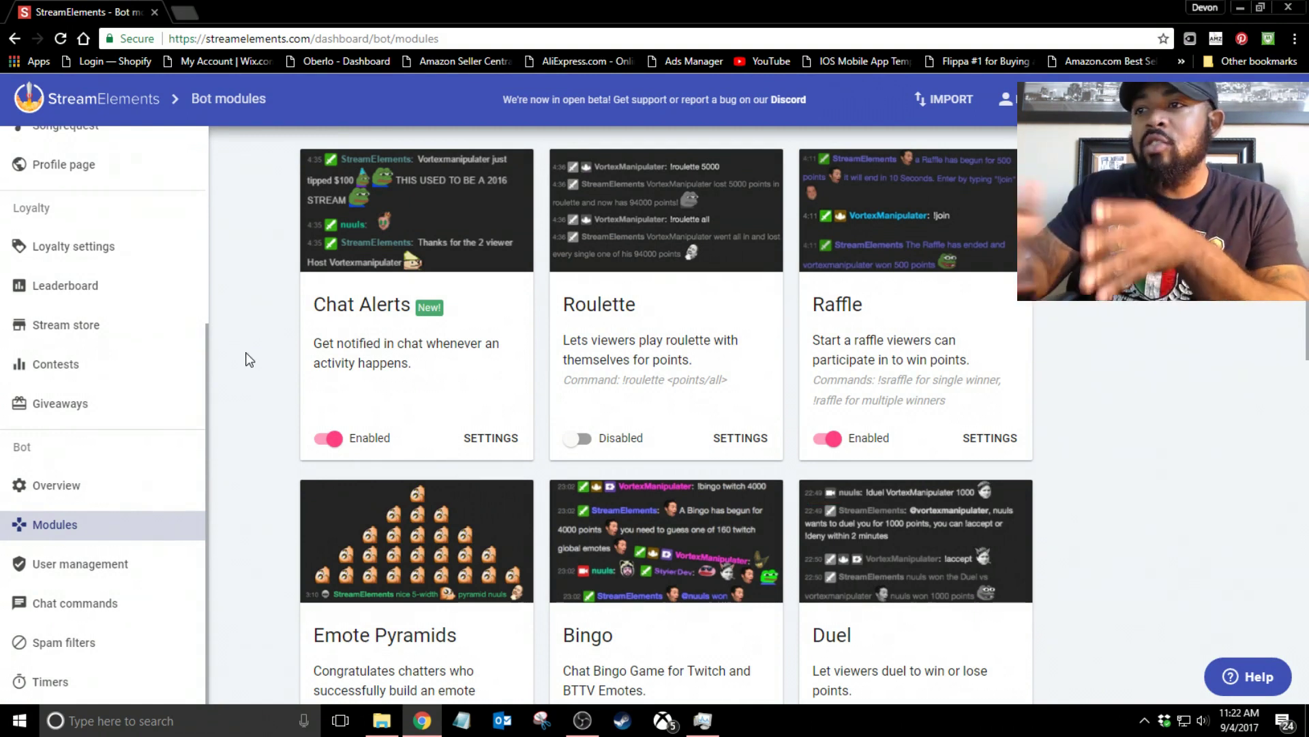
# - Go to wizebot.tv and sign in with Twitch to reach the panel choices
pyautogui.click(332, 41)
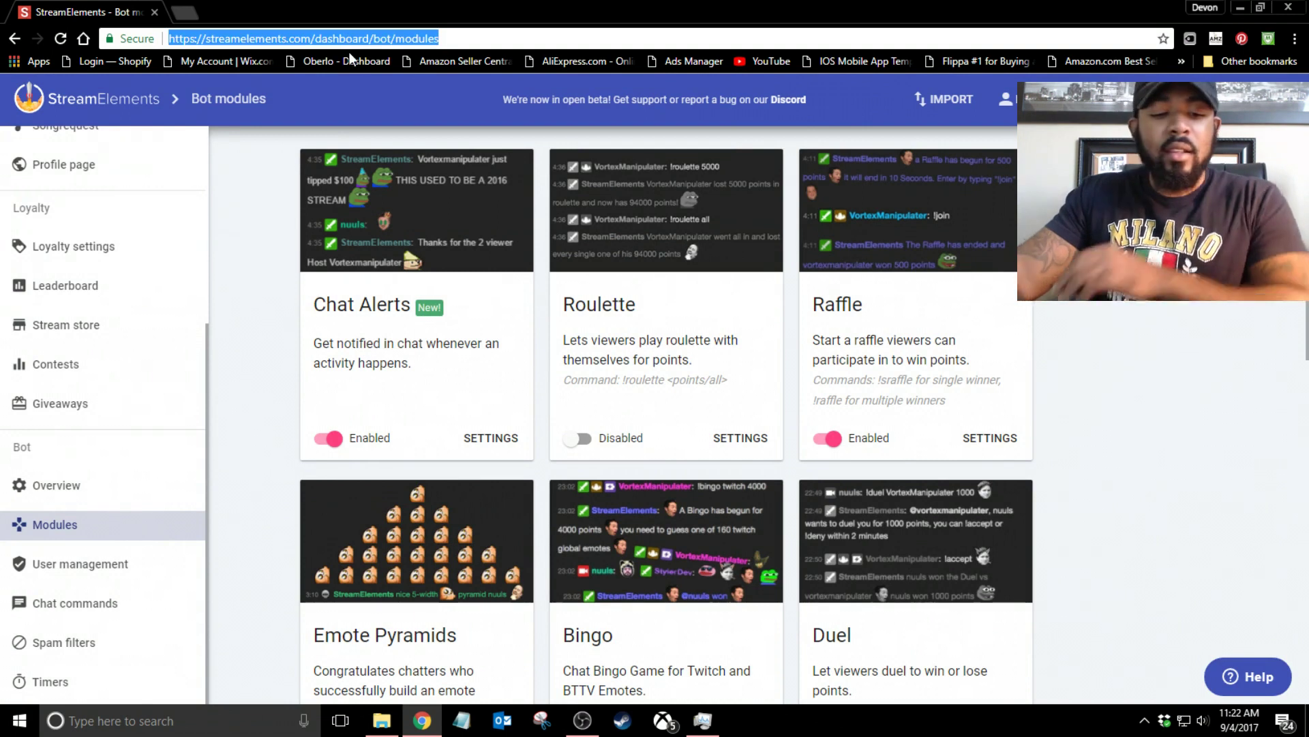
pyautogui.write('ei')
pyautogui.press('BackSpace')
pyautogui.press('BackSpace')
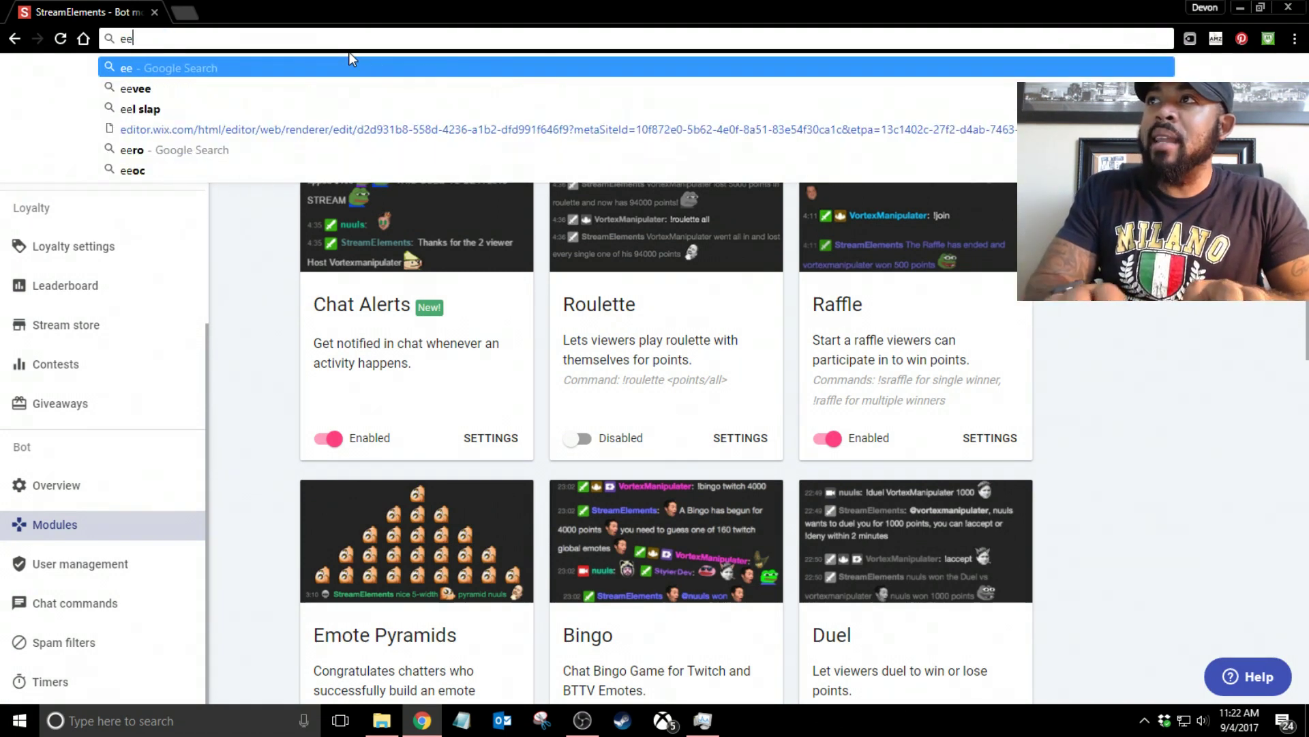
pyautogui.write('wi')
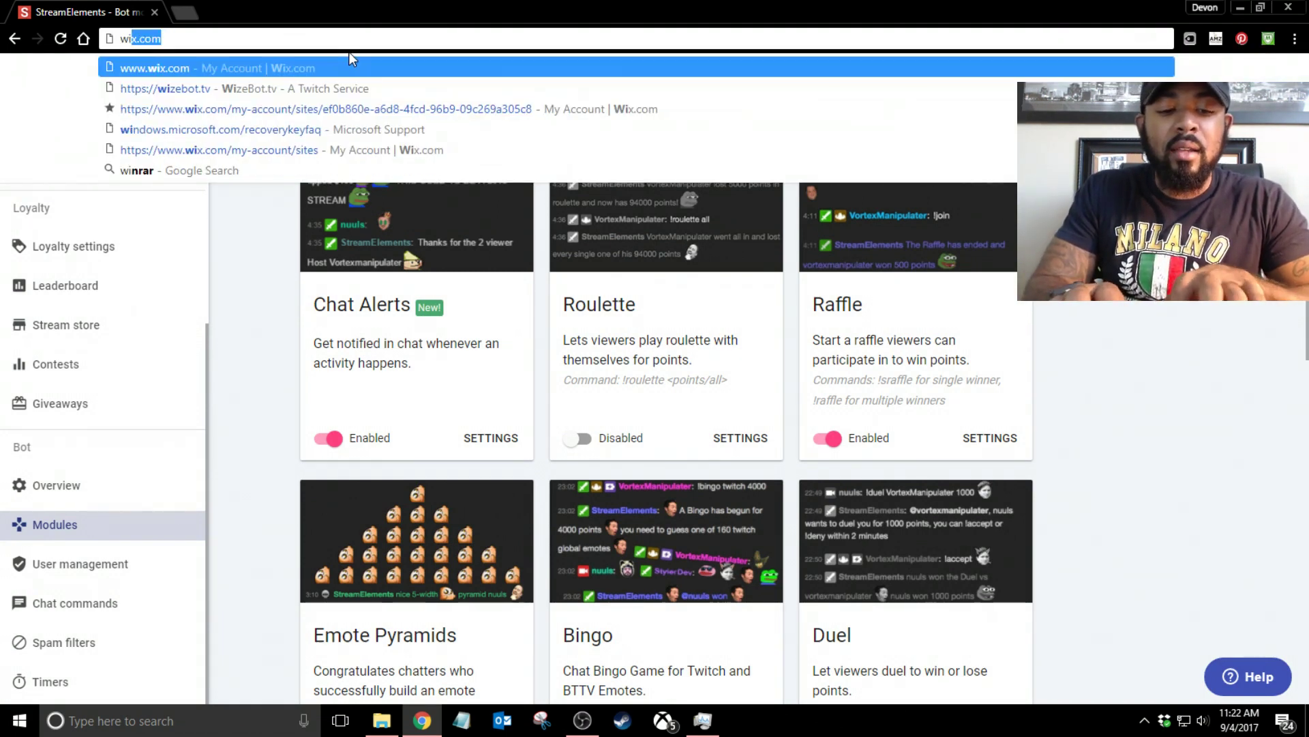
pyautogui.write('zebot.tv')
pyautogui.press('Return')
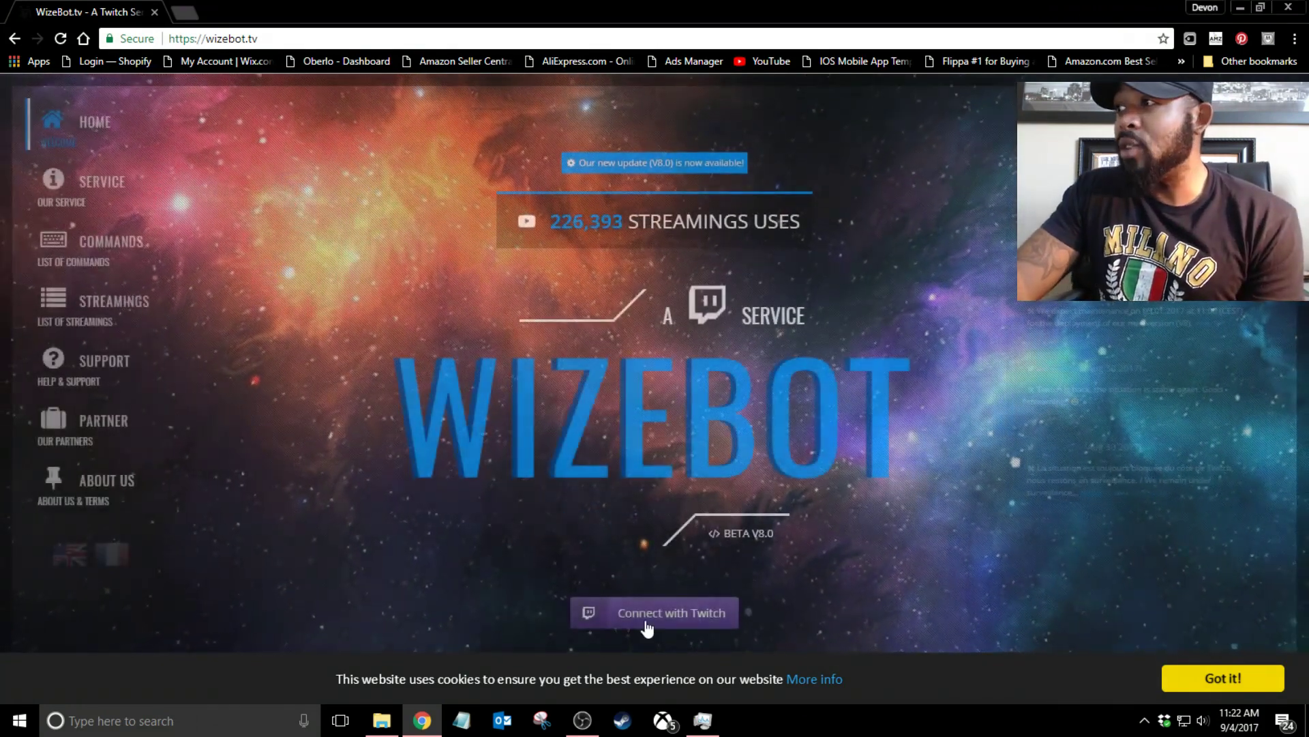
pyautogui.click(656, 621)
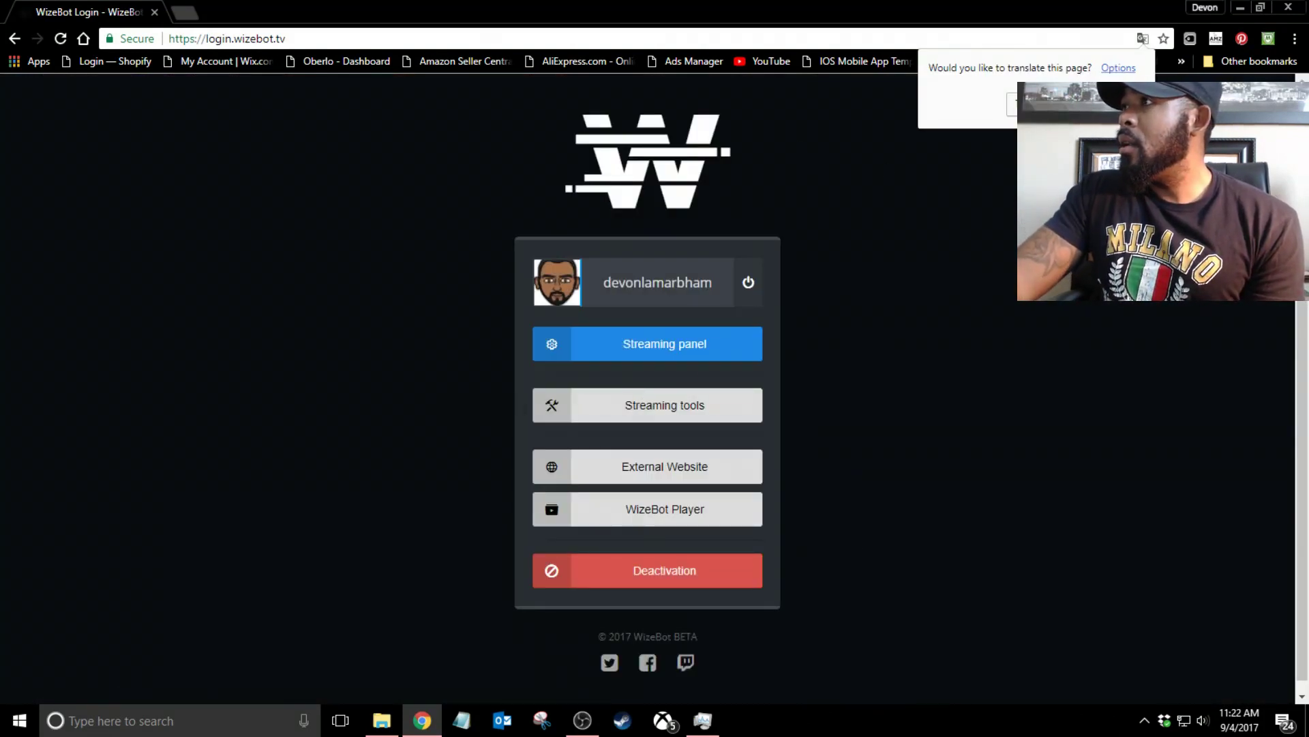
# - Enter WizeBot's streaming panel, dismiss the bot-not-moderator warning, browse the dashboard, then start a blank tab
pyautogui.click(658, 349)
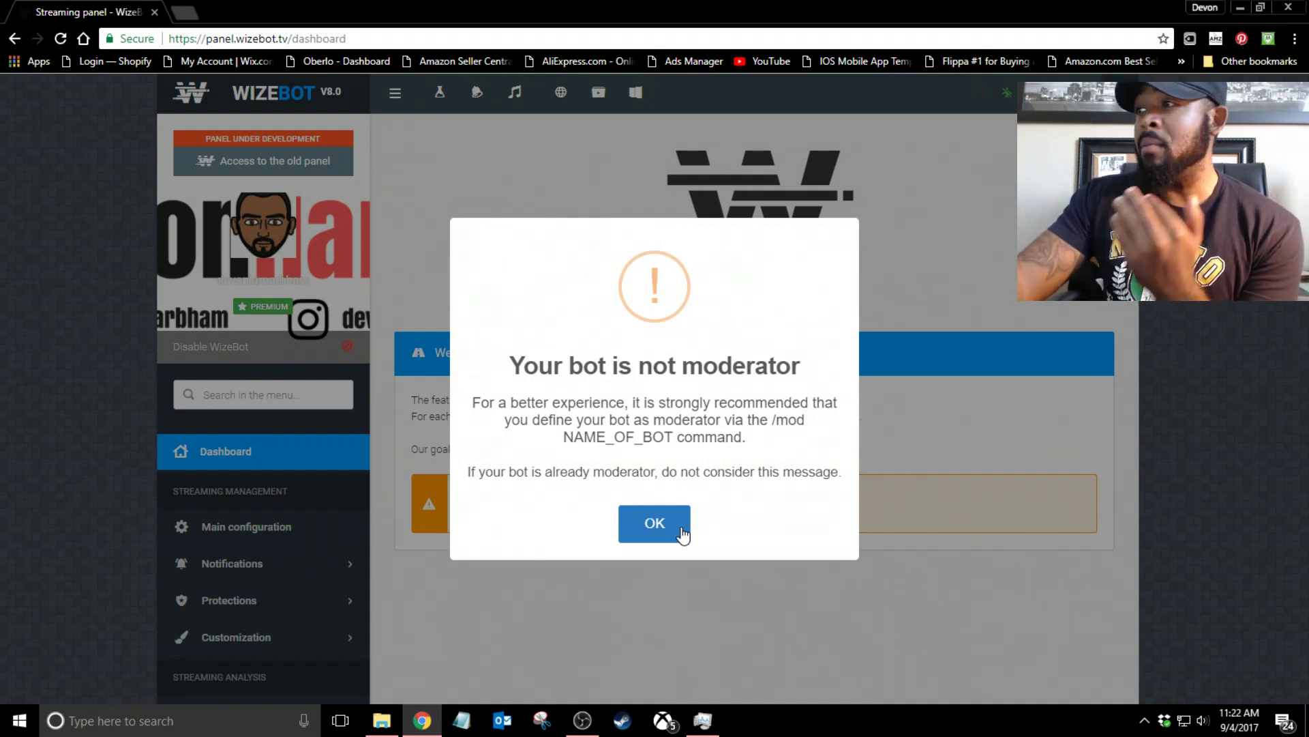
pyautogui.click(683, 536)
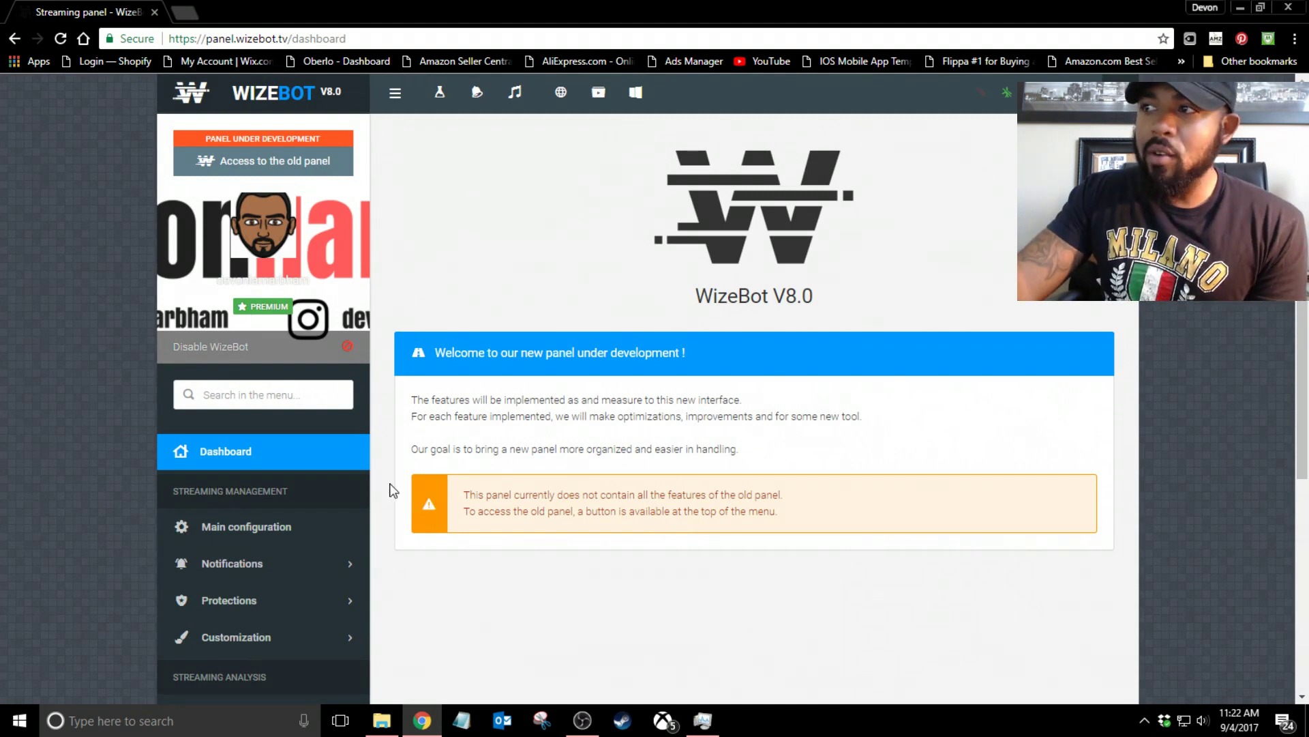
pyautogui.scroll(-5, 327, 481)
pyautogui.scroll(5, 327, 476)
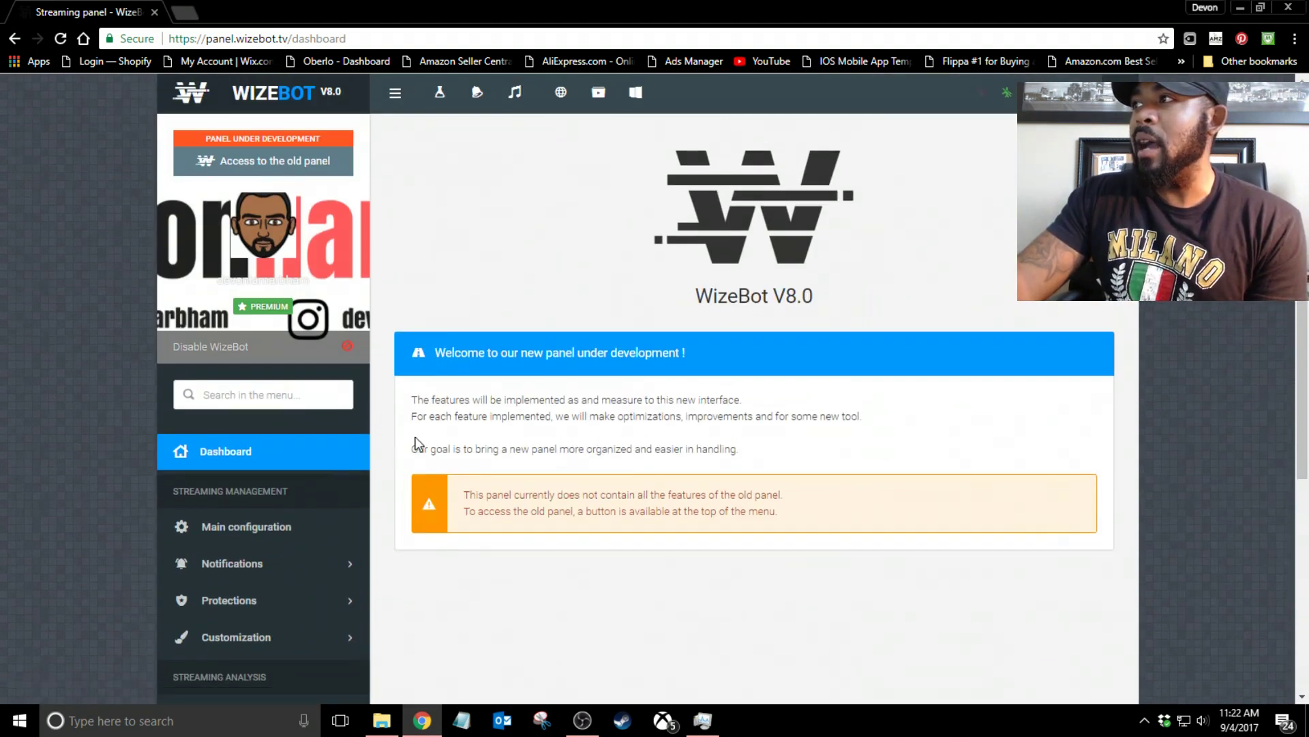
pyautogui.scroll(-2, 416, 436)
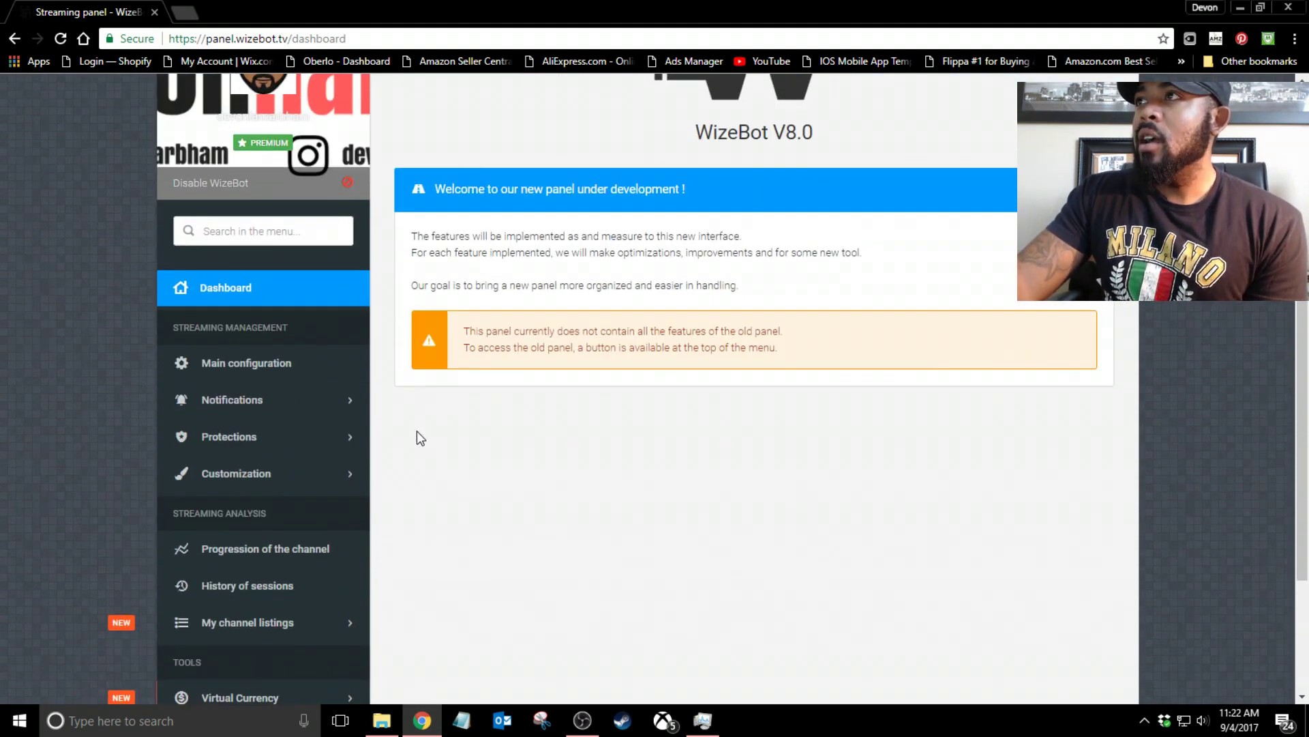
pyautogui.click(189, 13)
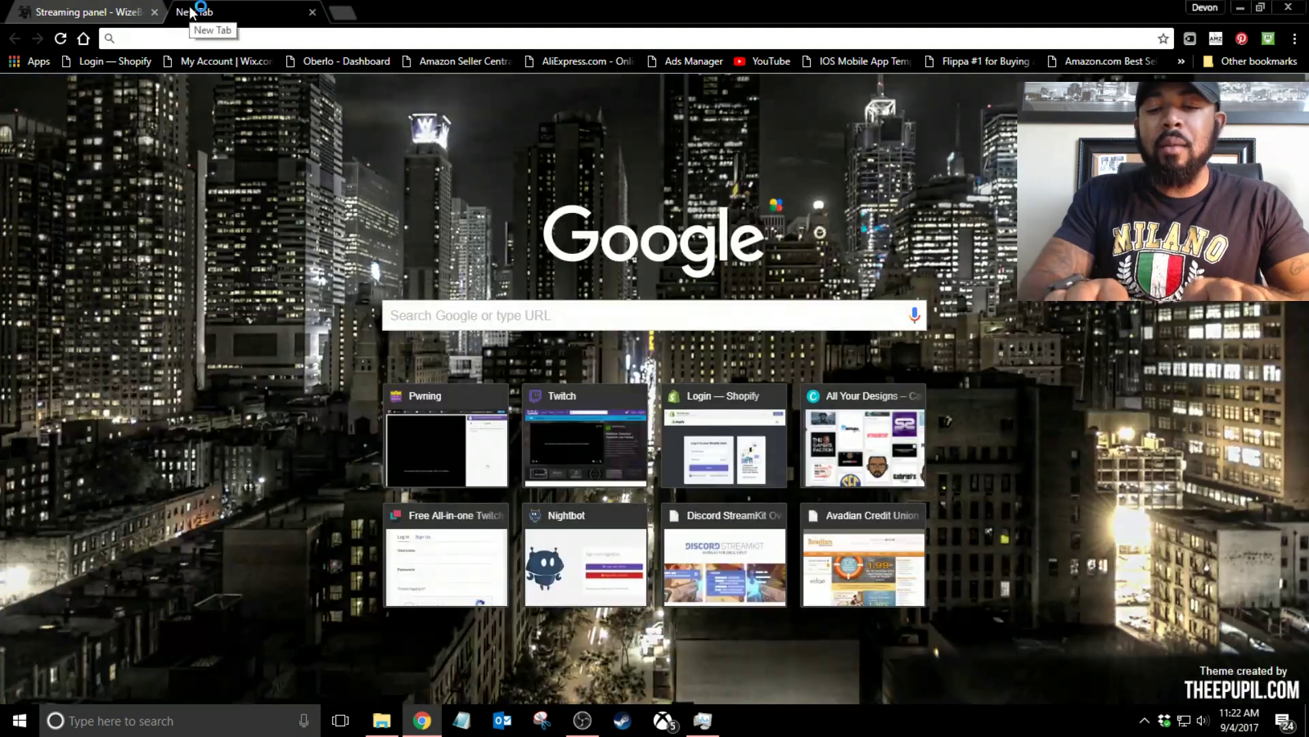
# - Load the channel's Twitch page from the twitch.tv address suggestions
pyautogui.write('twitch.t')
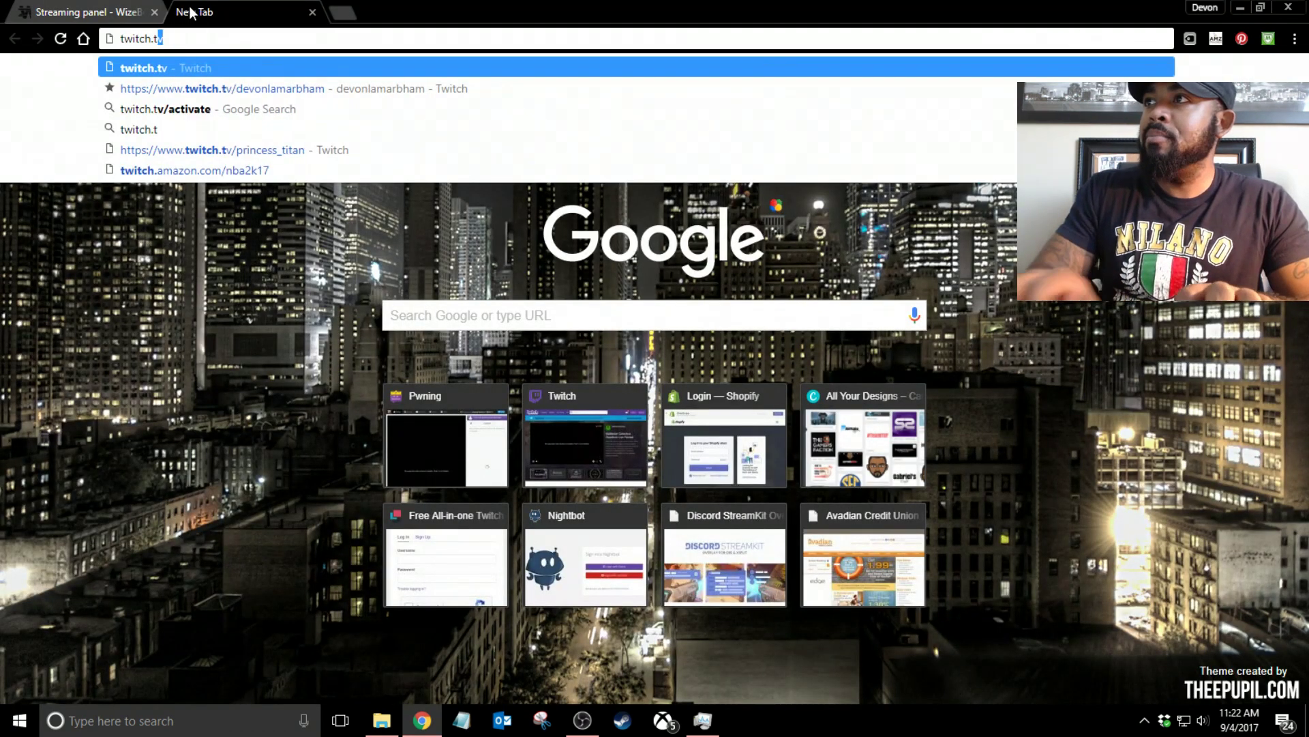
pyautogui.press('Down')
pyautogui.press('Return')
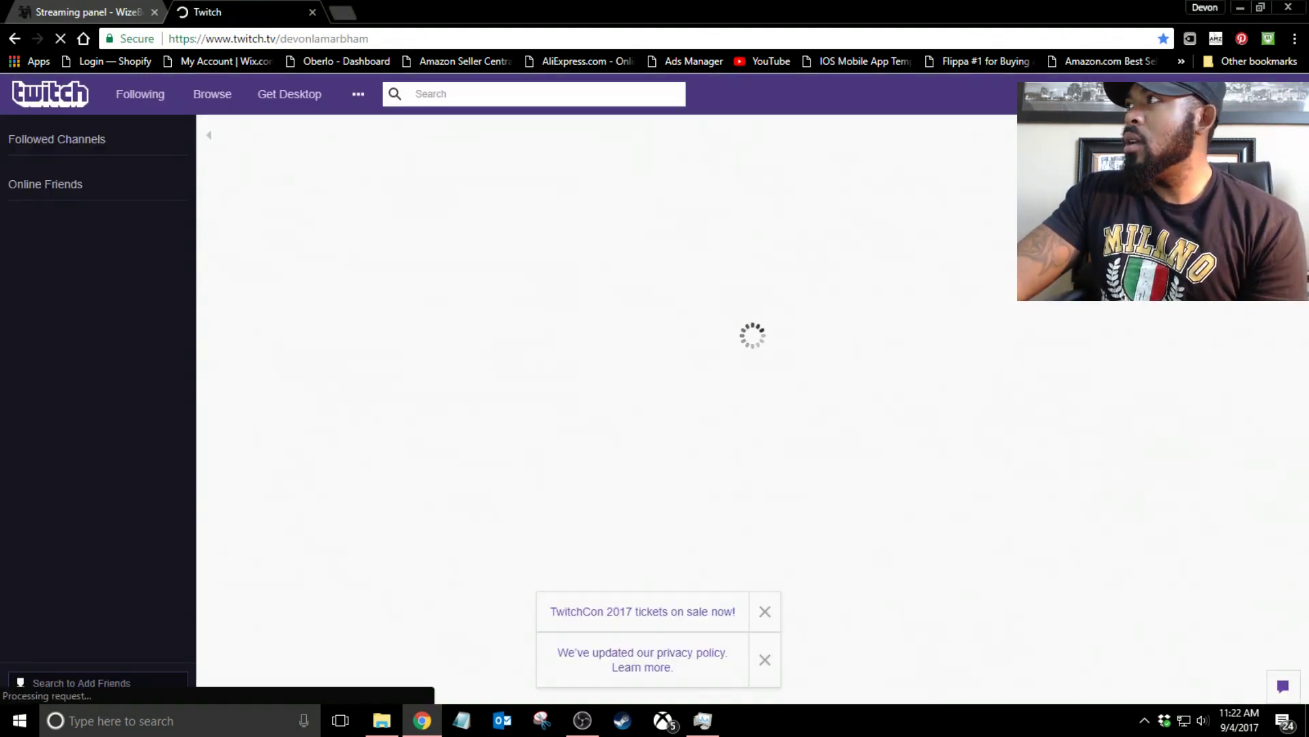
# - Go to the channel's Twitch creator dashboard, look it over, and return to the WizeBot tab
pyautogui.click(1269, 94)
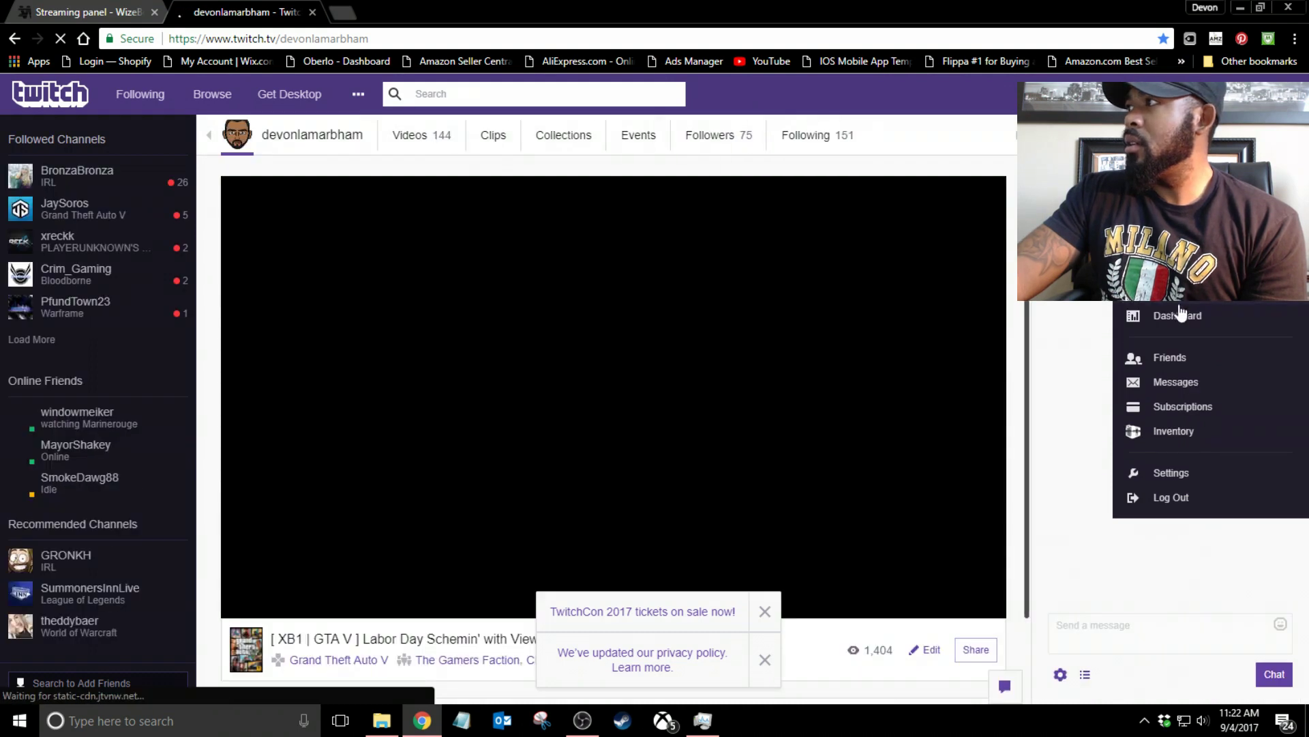
pyautogui.click(1180, 313)
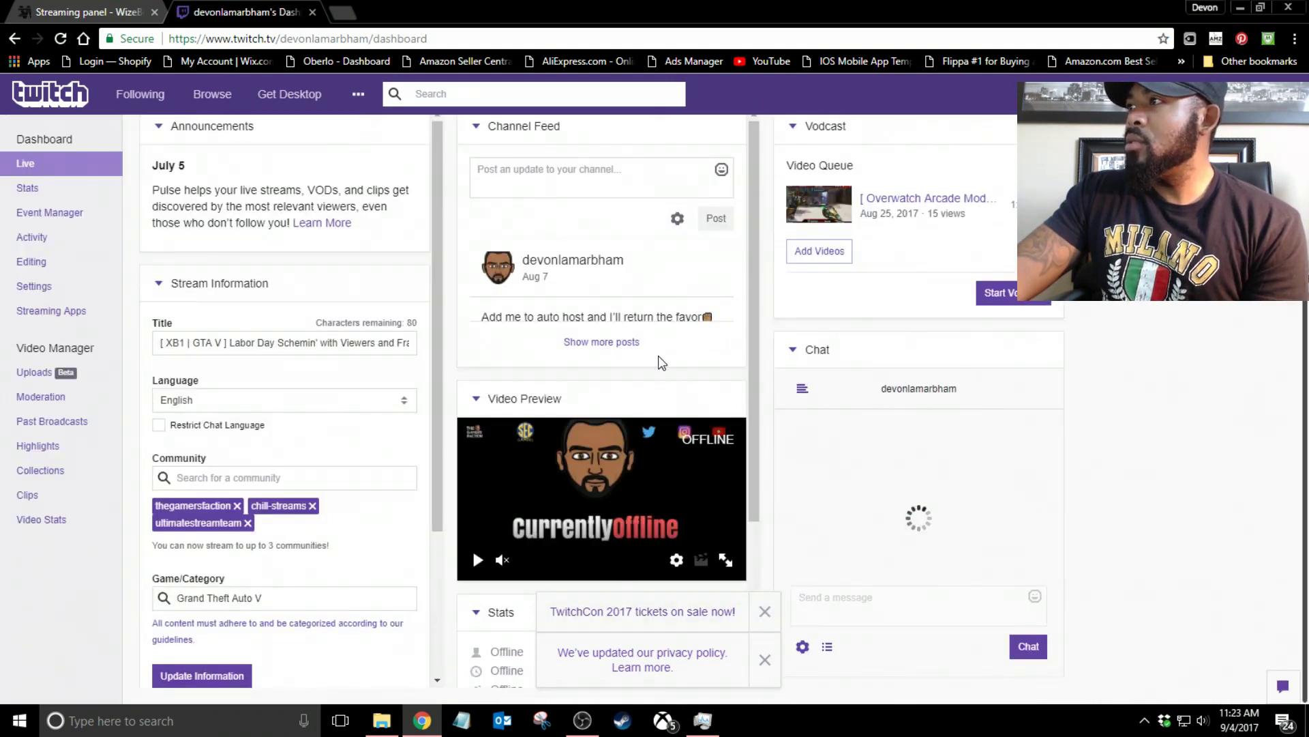
pyautogui.scroll(-5, 657, 355)
pyautogui.scroll(4, 580, 375)
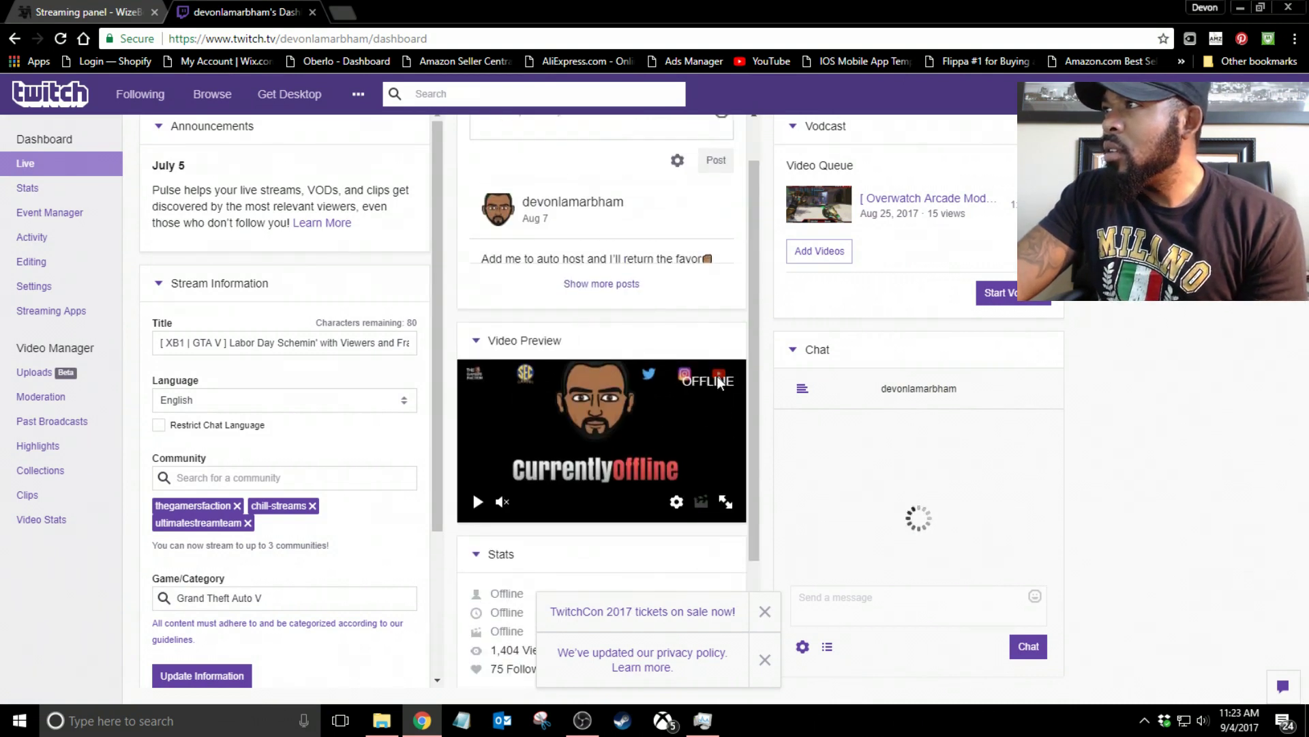
pyautogui.scroll(2, 718, 375)
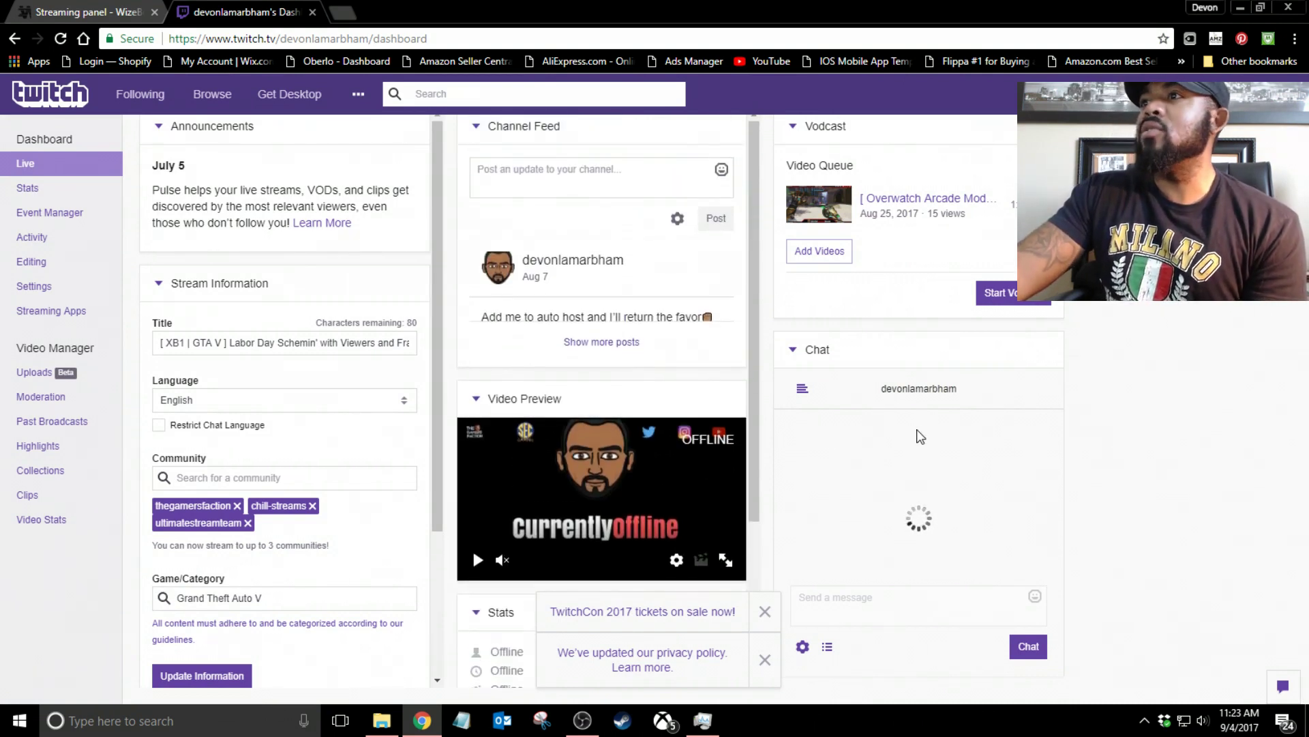
pyautogui.hotkey('ctrl', 'shift', 'Tab')
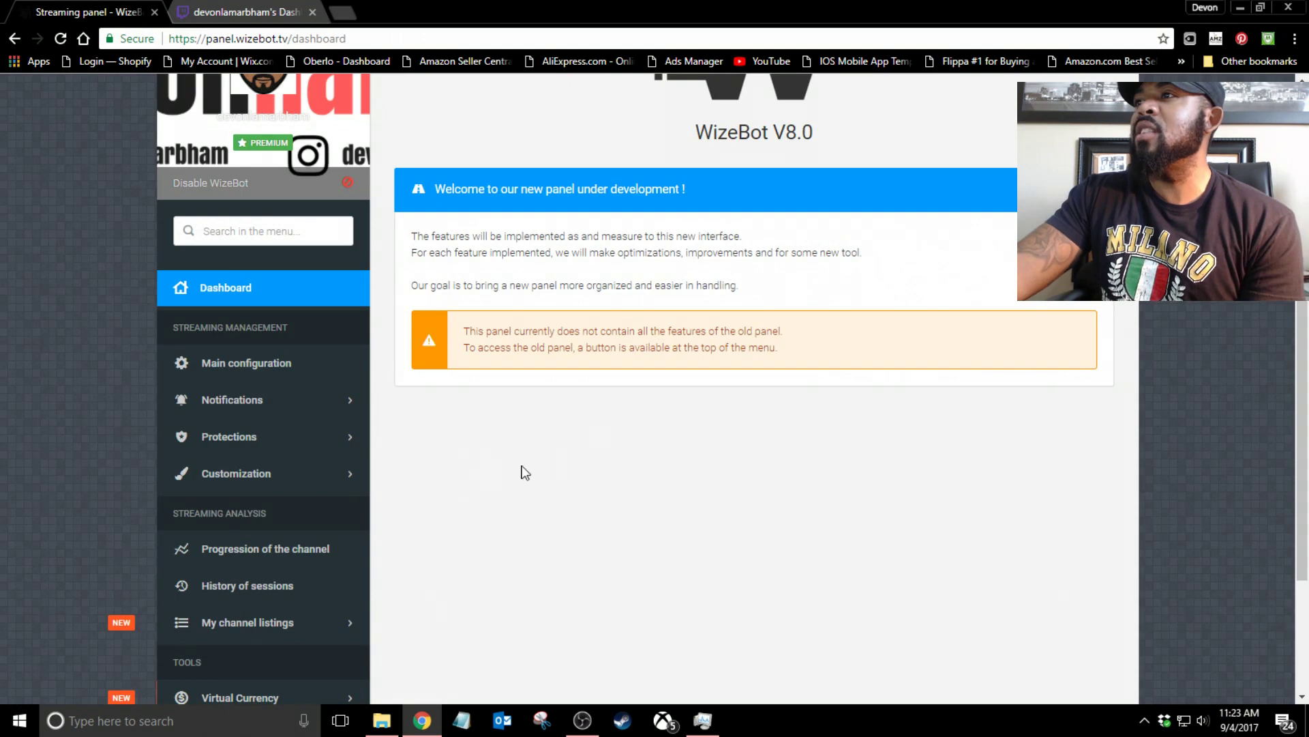
# - Bring up WizeBot's Uptime notification settings from the Notifications section of the sidebar
pyautogui.click(316, 401)
pyautogui.scroll(-1, 327, 453)
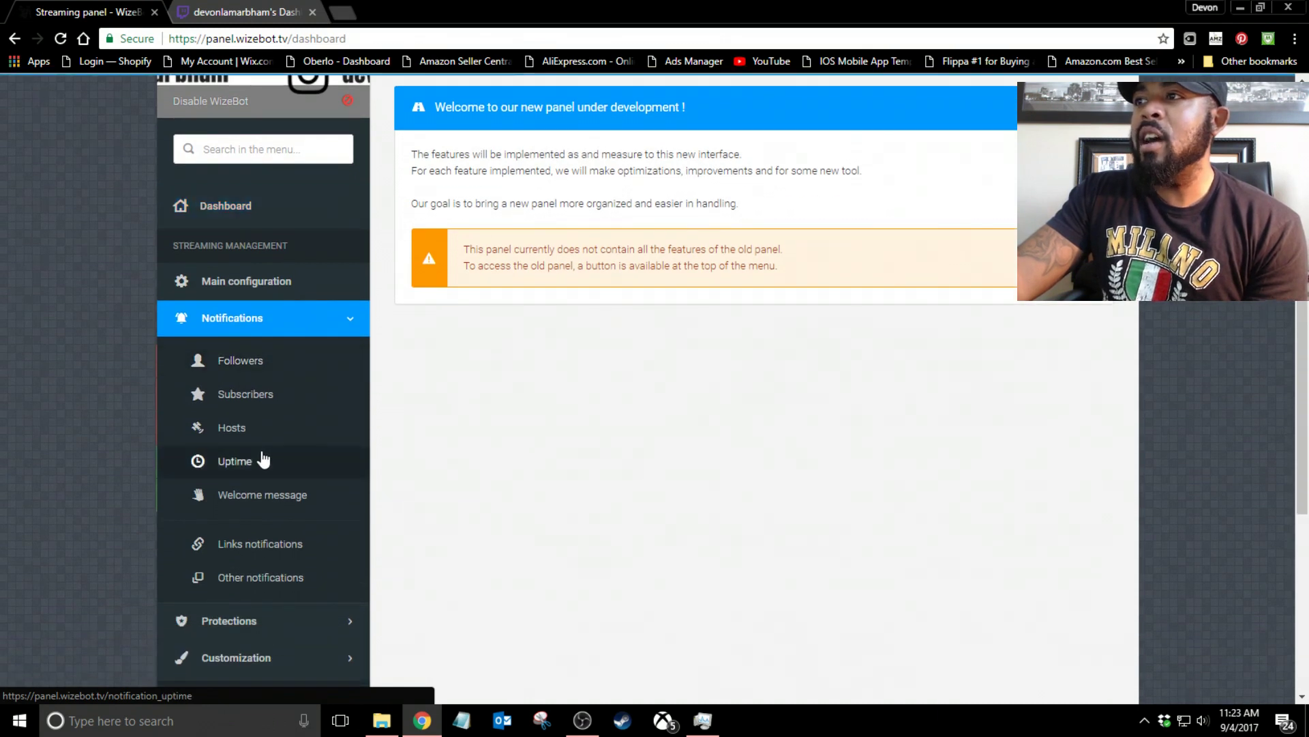
pyautogui.click(262, 460)
pyautogui.scroll(1, 815, 361)
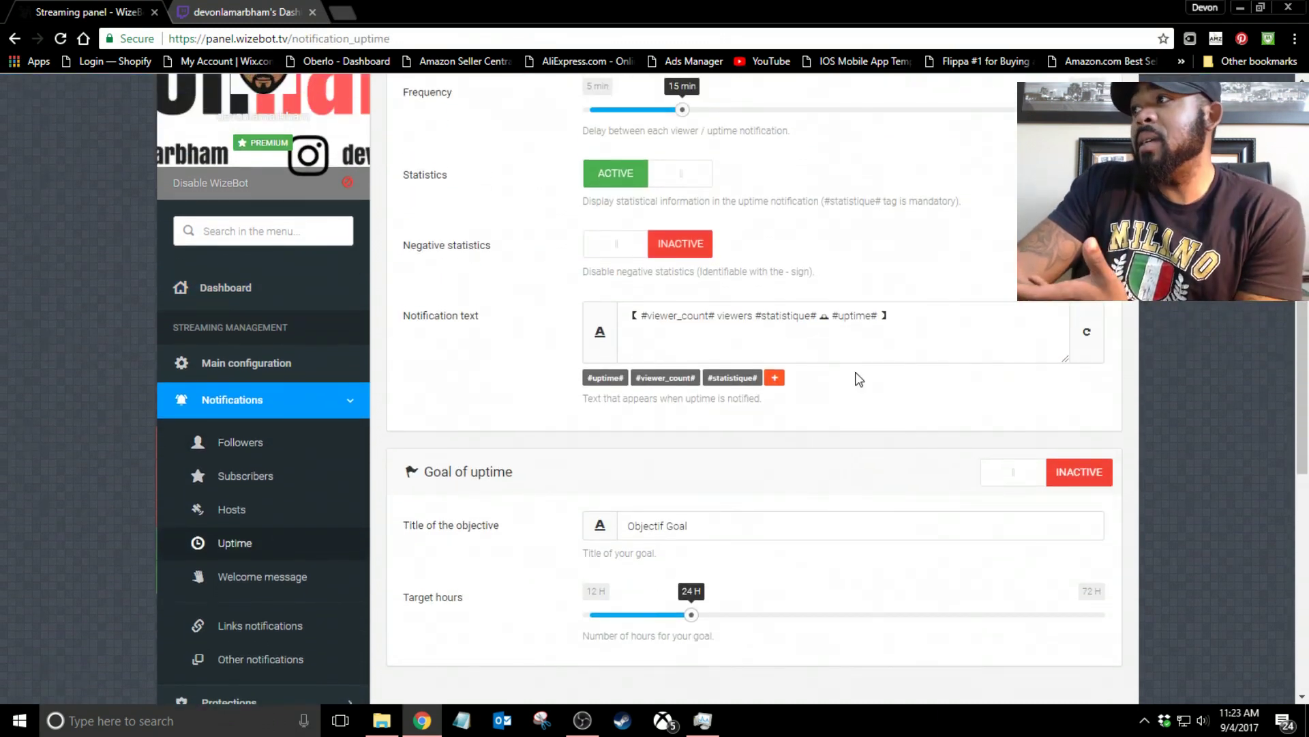
# - Compare with the Twitch dashboard, then review the uptime settings: 15 min frequency, statistics active
pyautogui.click(245, 11)
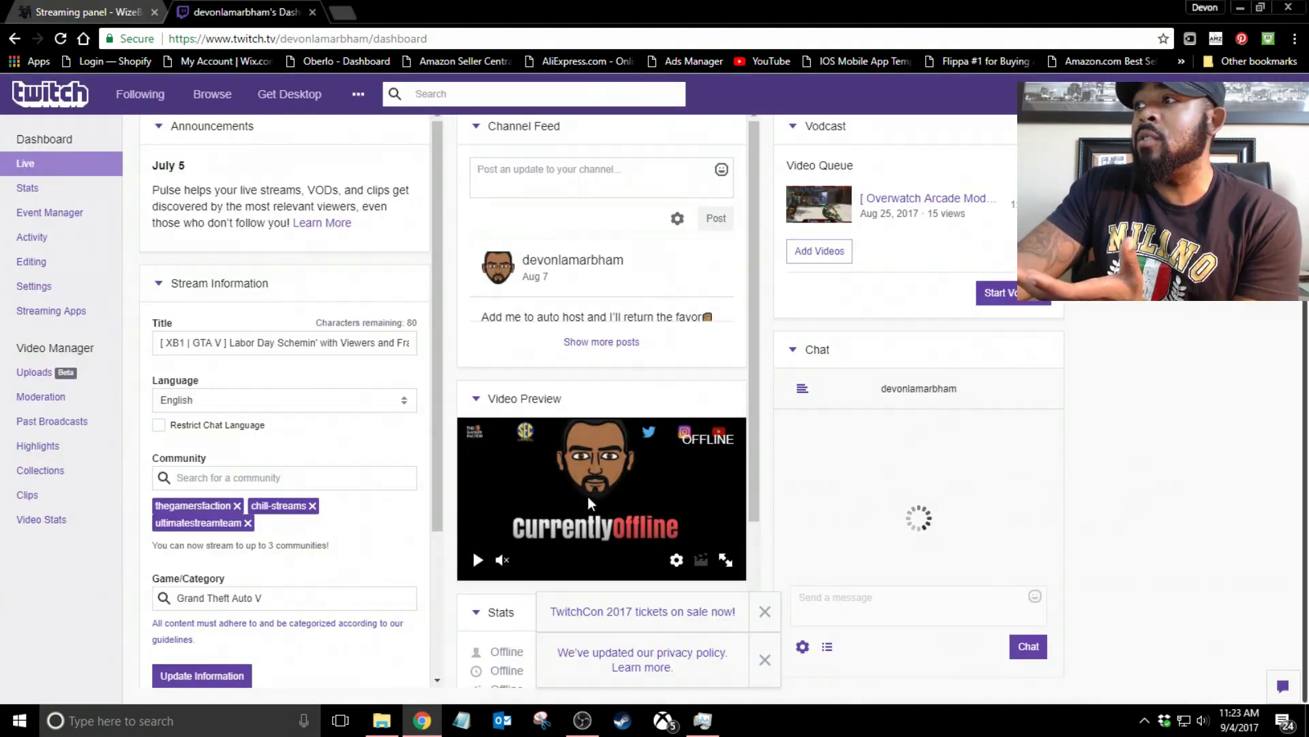
pyautogui.scroll(-2, 589, 564)
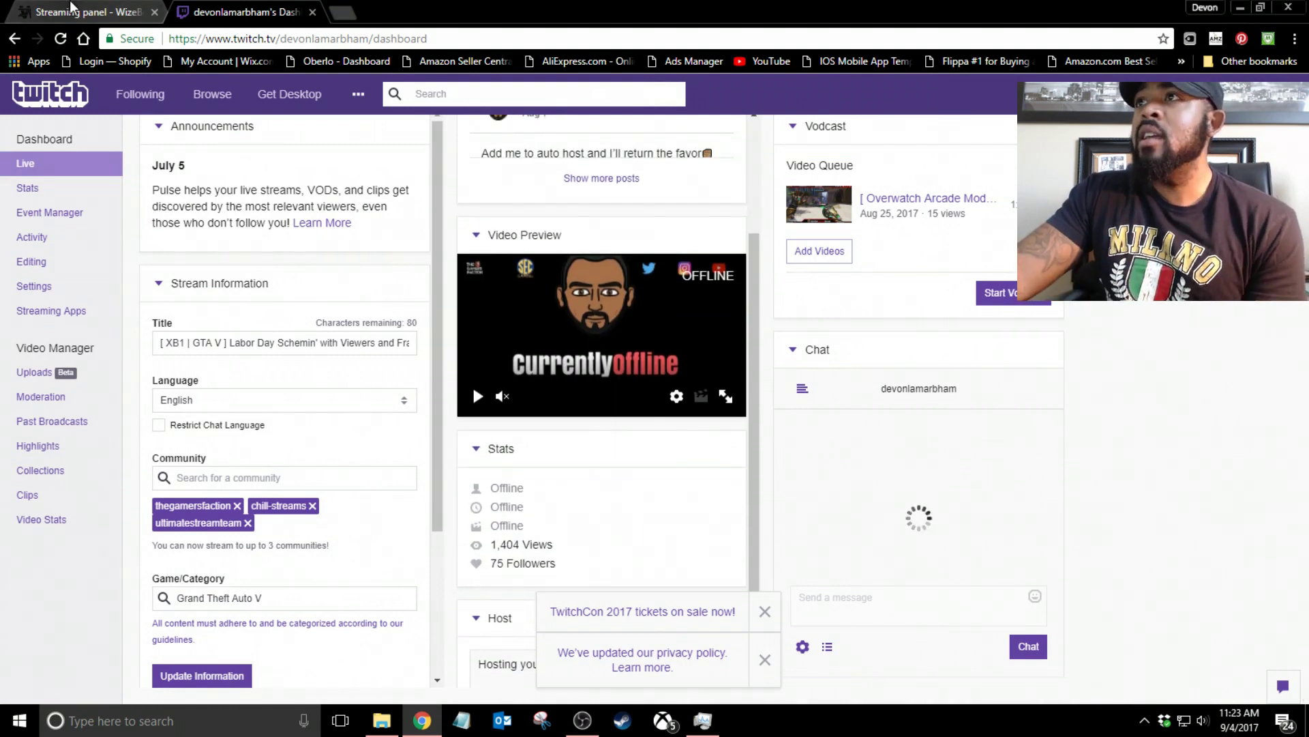
pyautogui.hotkey('ctrl', 'shift', 'Tab')
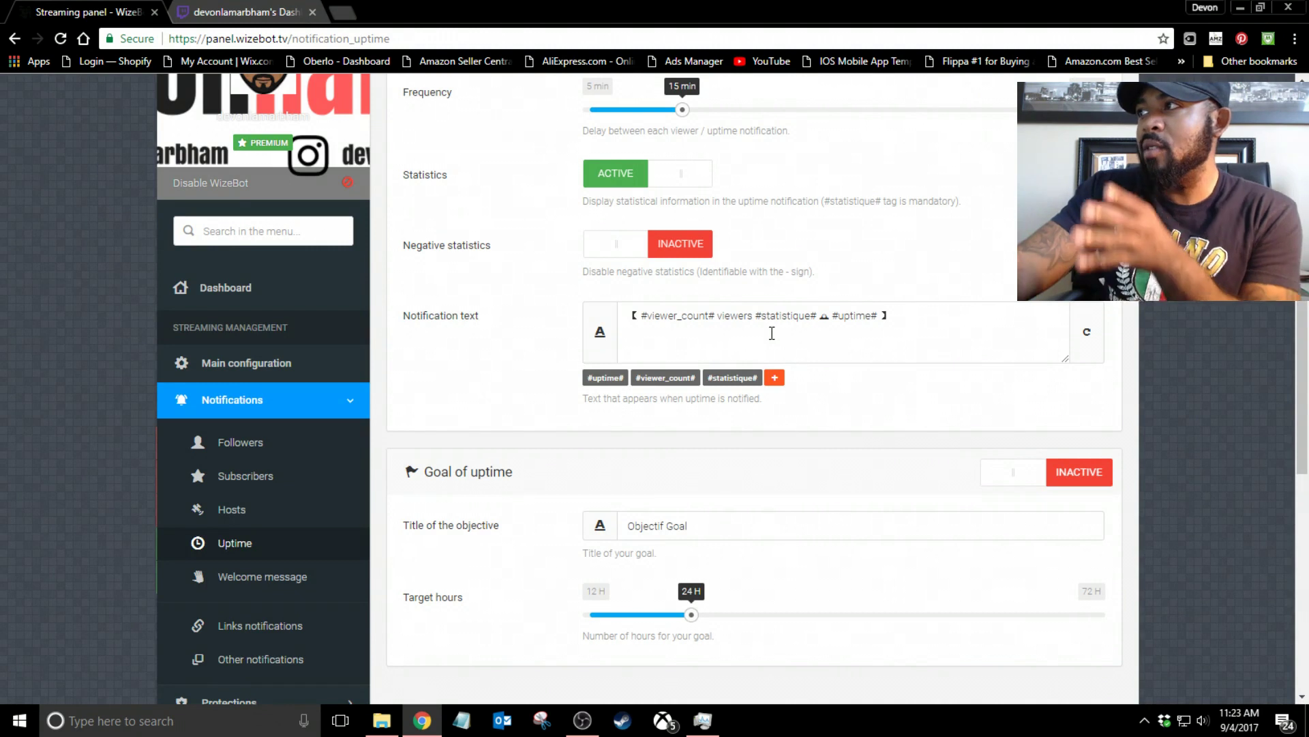
pyautogui.scroll(-1, 772, 333)
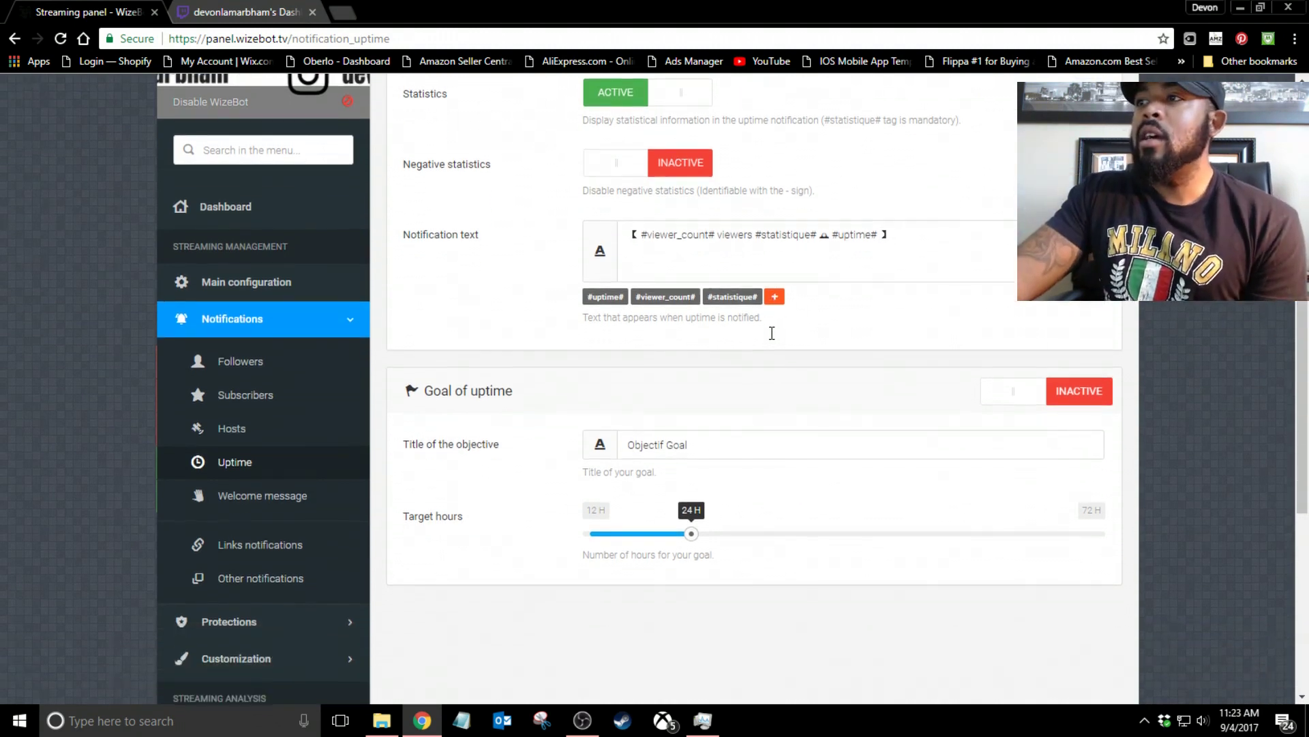
# - Review the Welcome message settings and its customized greetings, then bring OBS's webcam preview forward
pyautogui.click(295, 503)
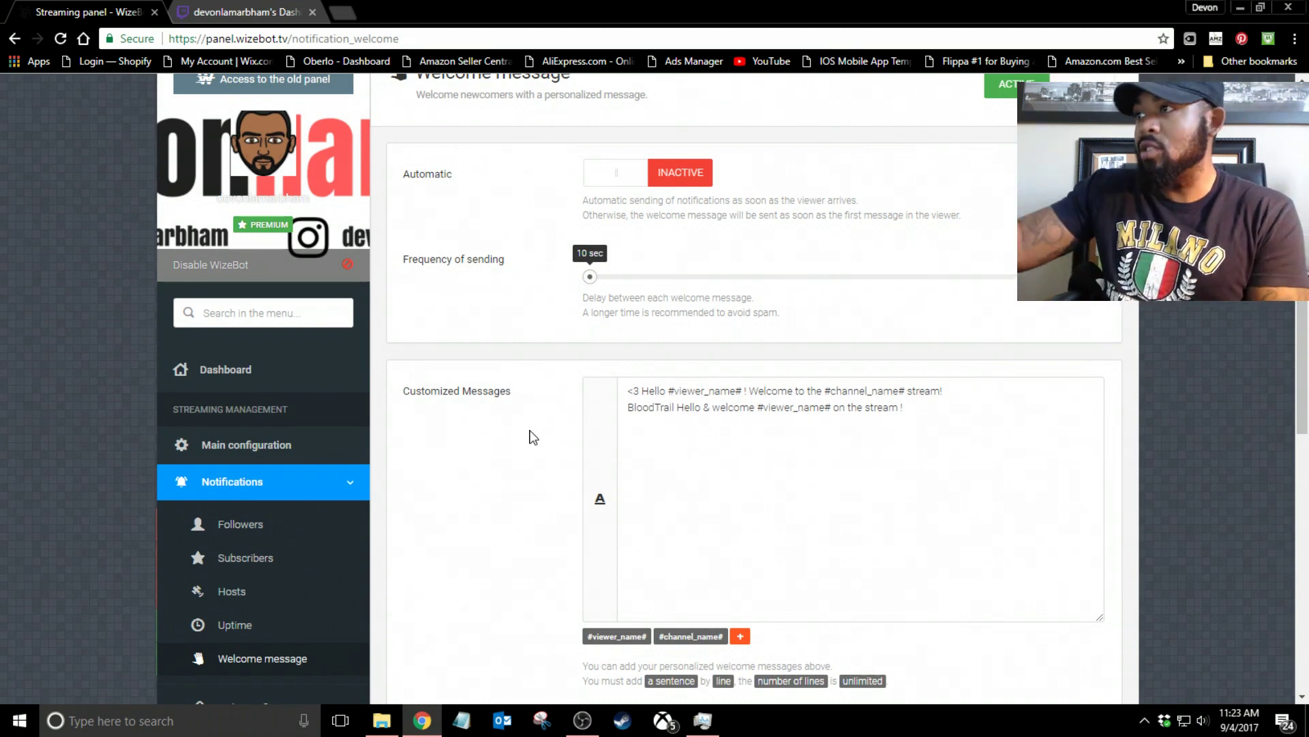
pyautogui.scroll(-3, 321, 520)
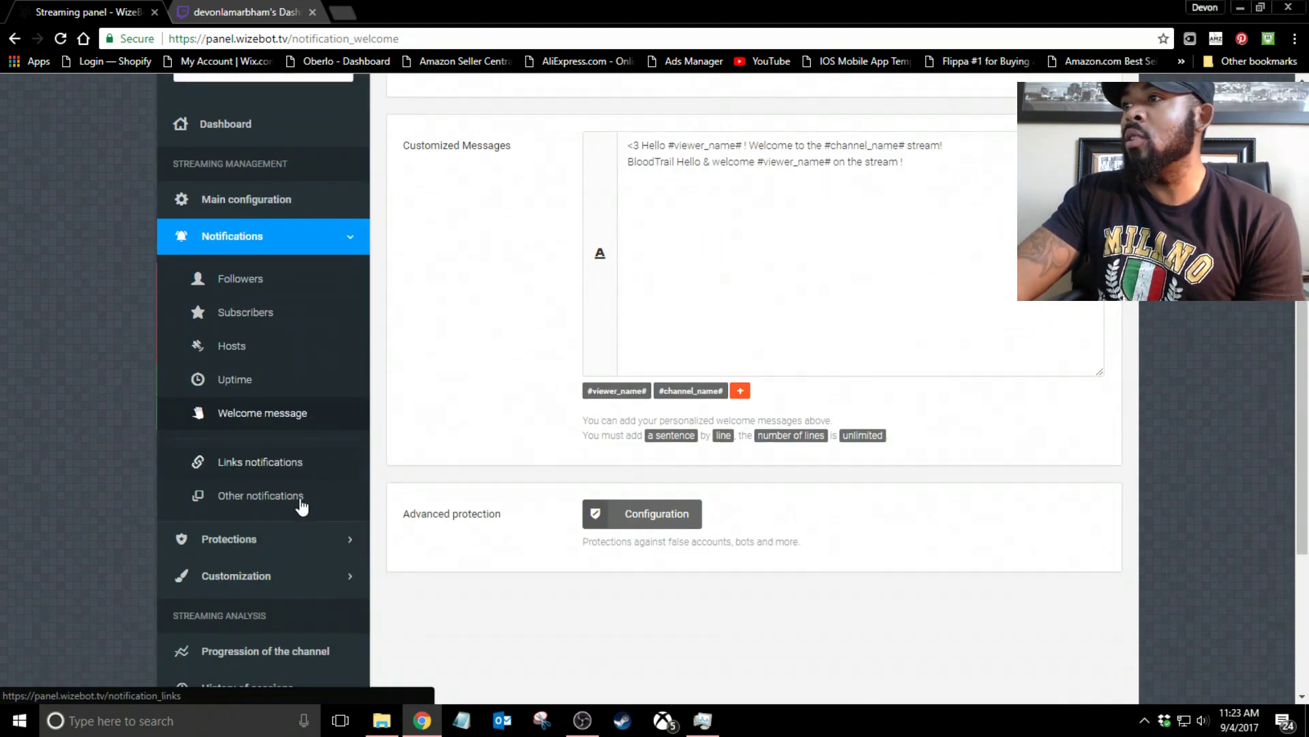
pyautogui.scroll(-3, 301, 504)
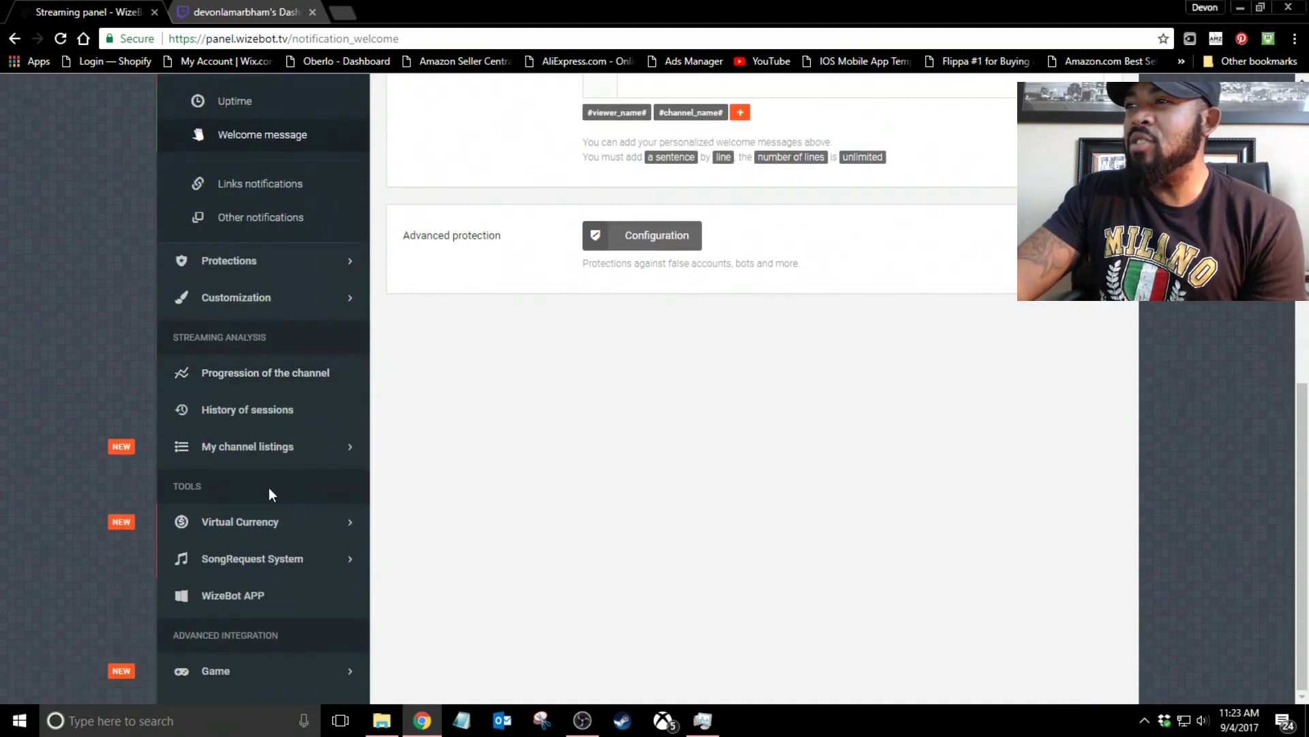
pyautogui.scroll(6, 270, 488)
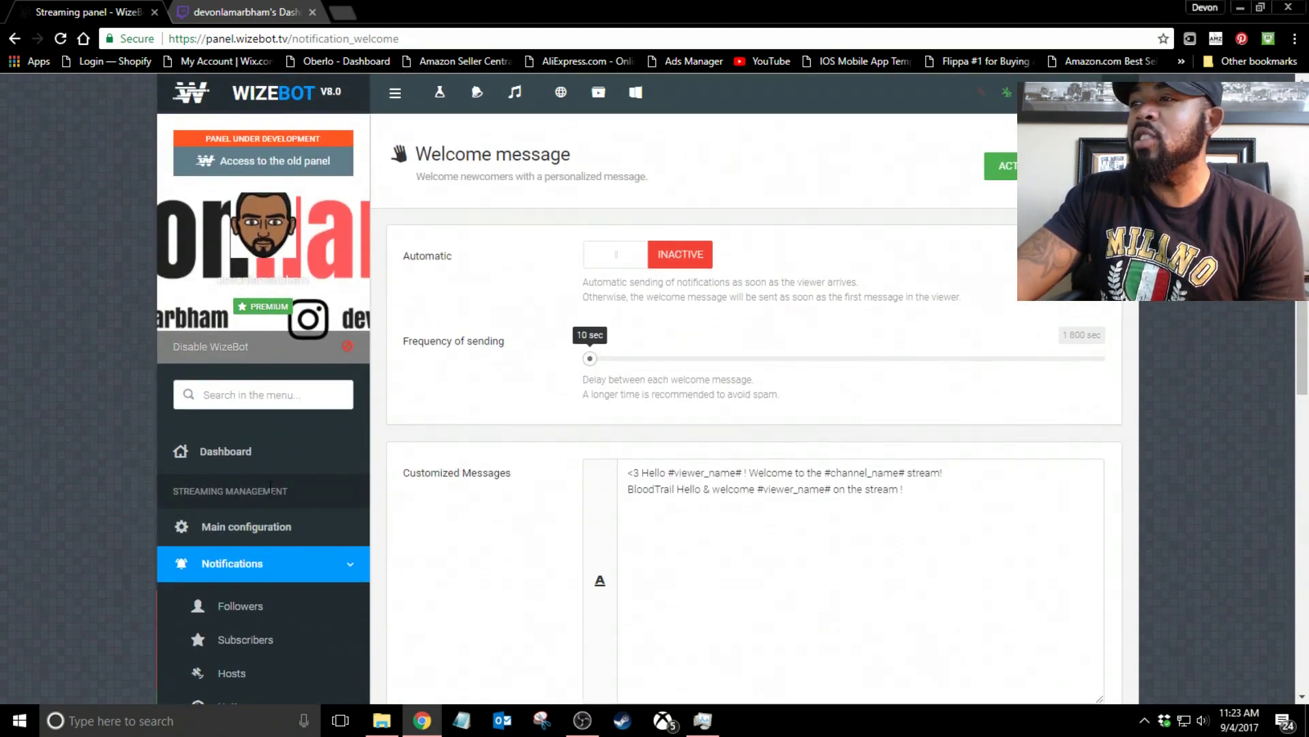
pyautogui.scroll(-4, 270, 486)
pyautogui.scroll(-3, 274, 478)
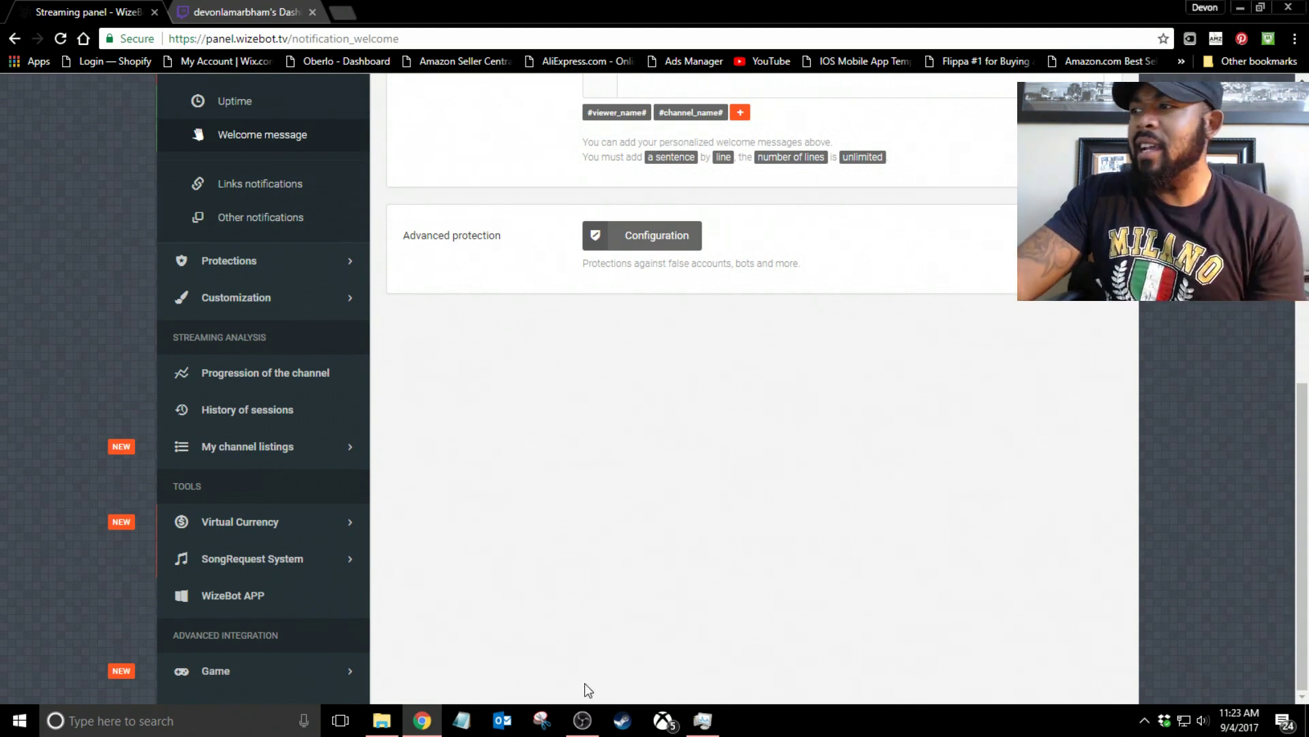
pyautogui.click(581, 720)
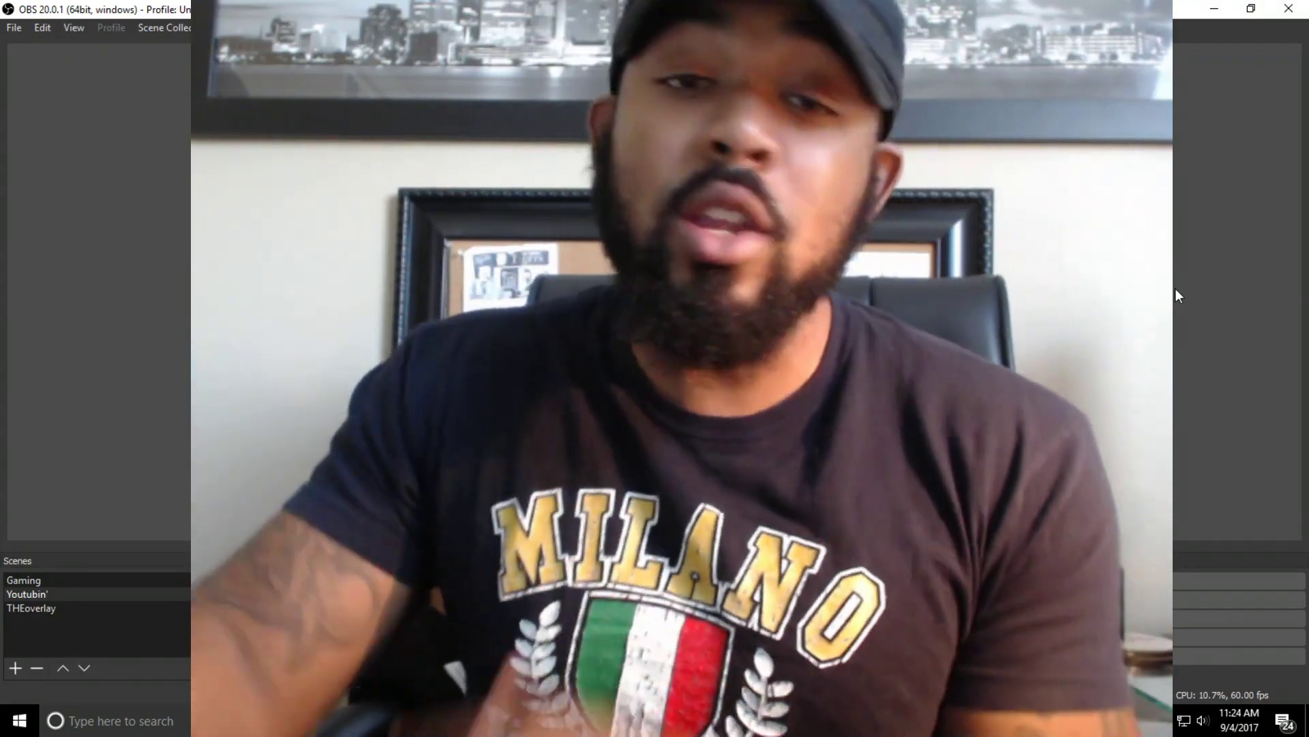